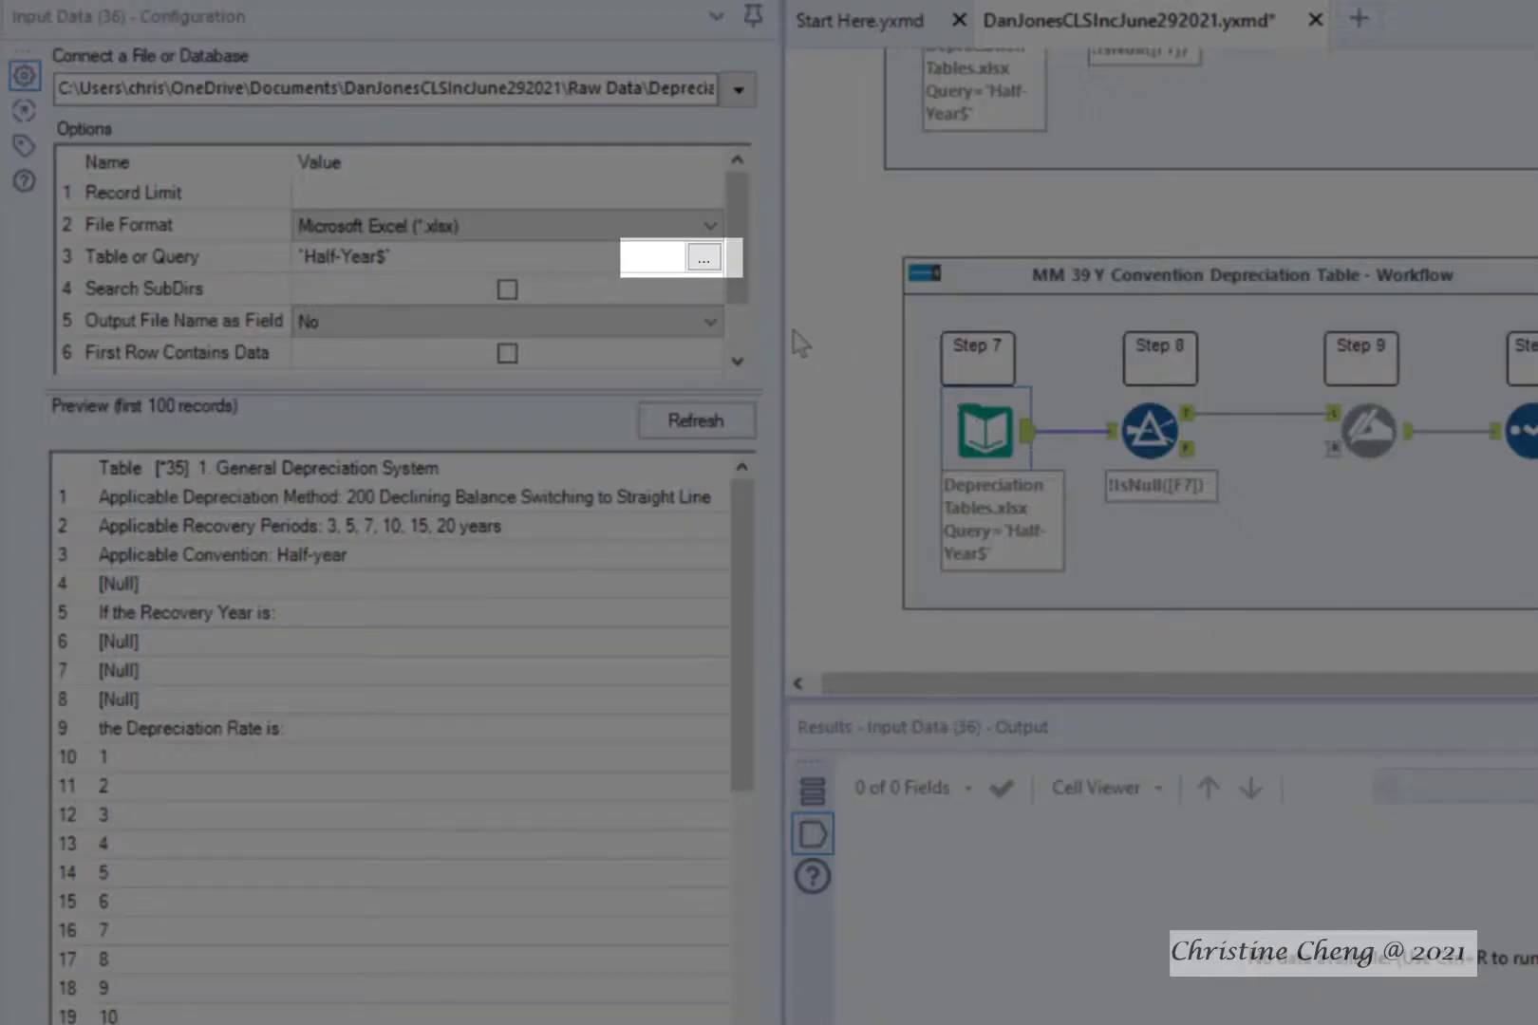
Change the Step 7 Input Data tool's Excel sheet to "Non-Residential Real MM 39 Yr".
click(703, 256)
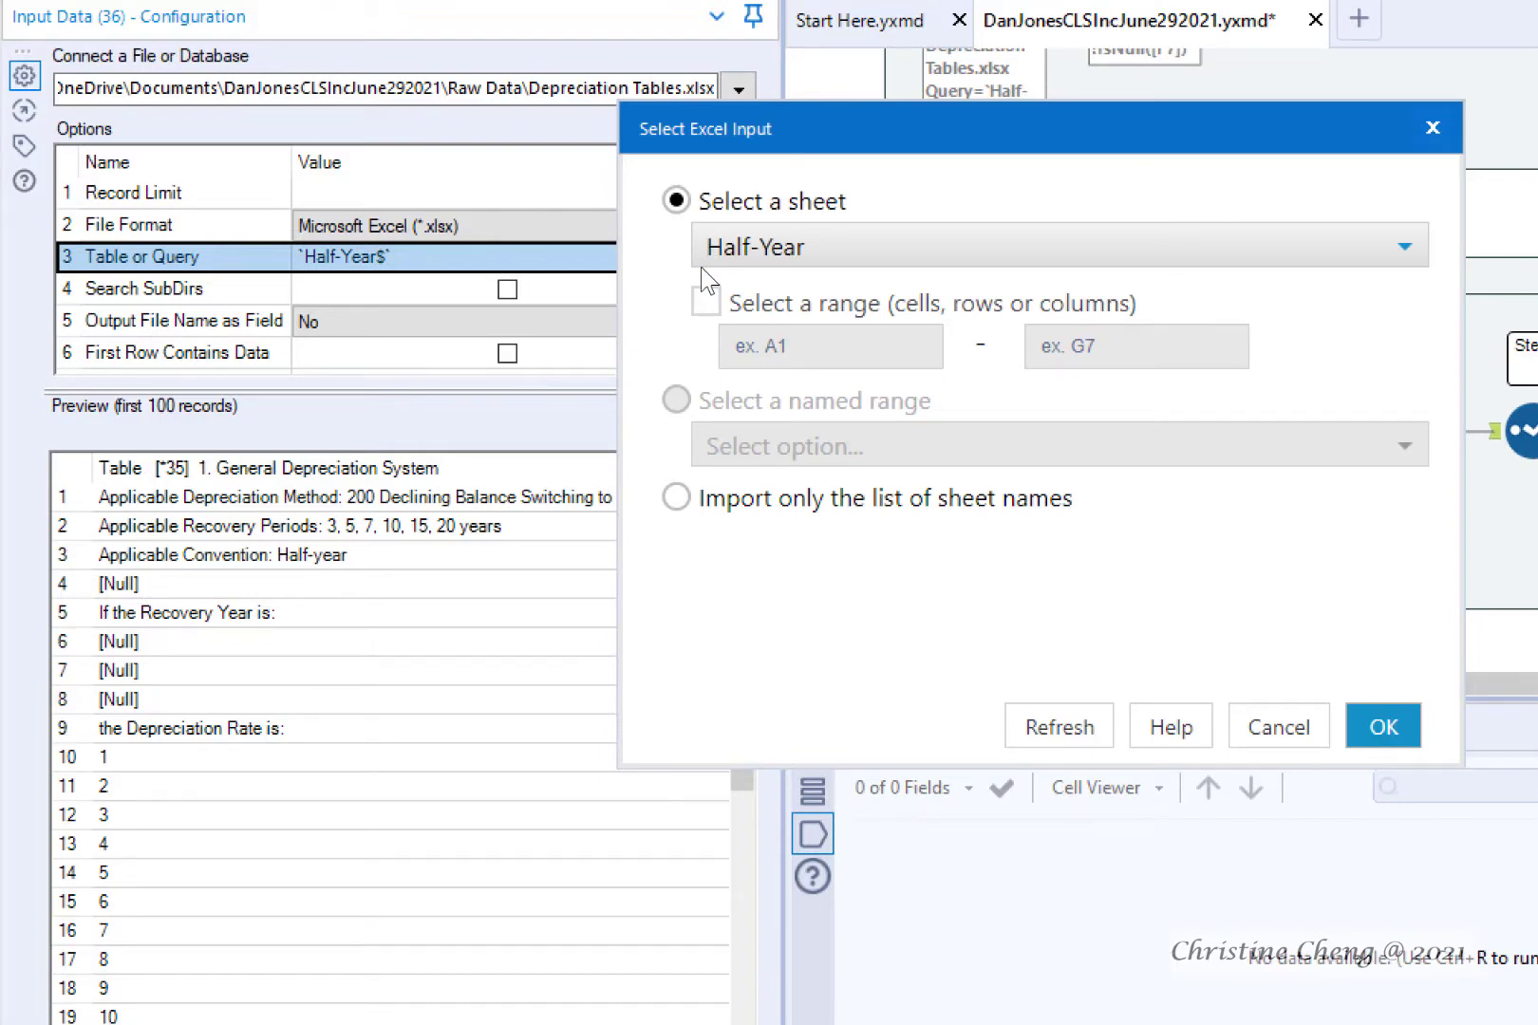
click(1402, 256)
click(992, 442)
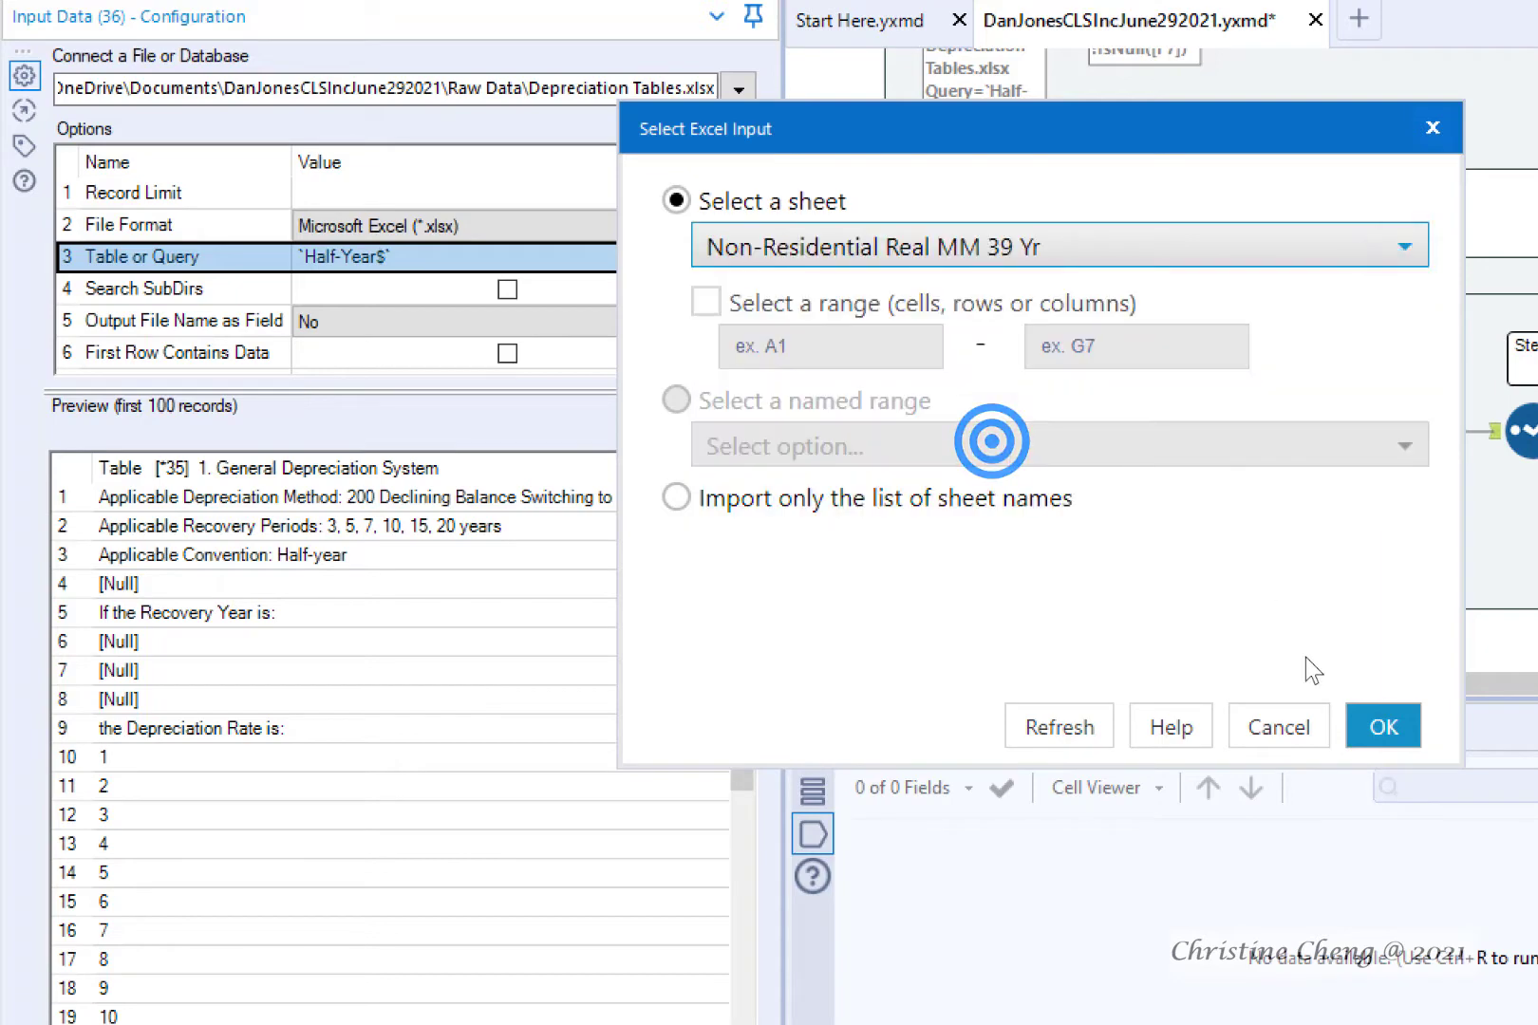
click(1378, 731)
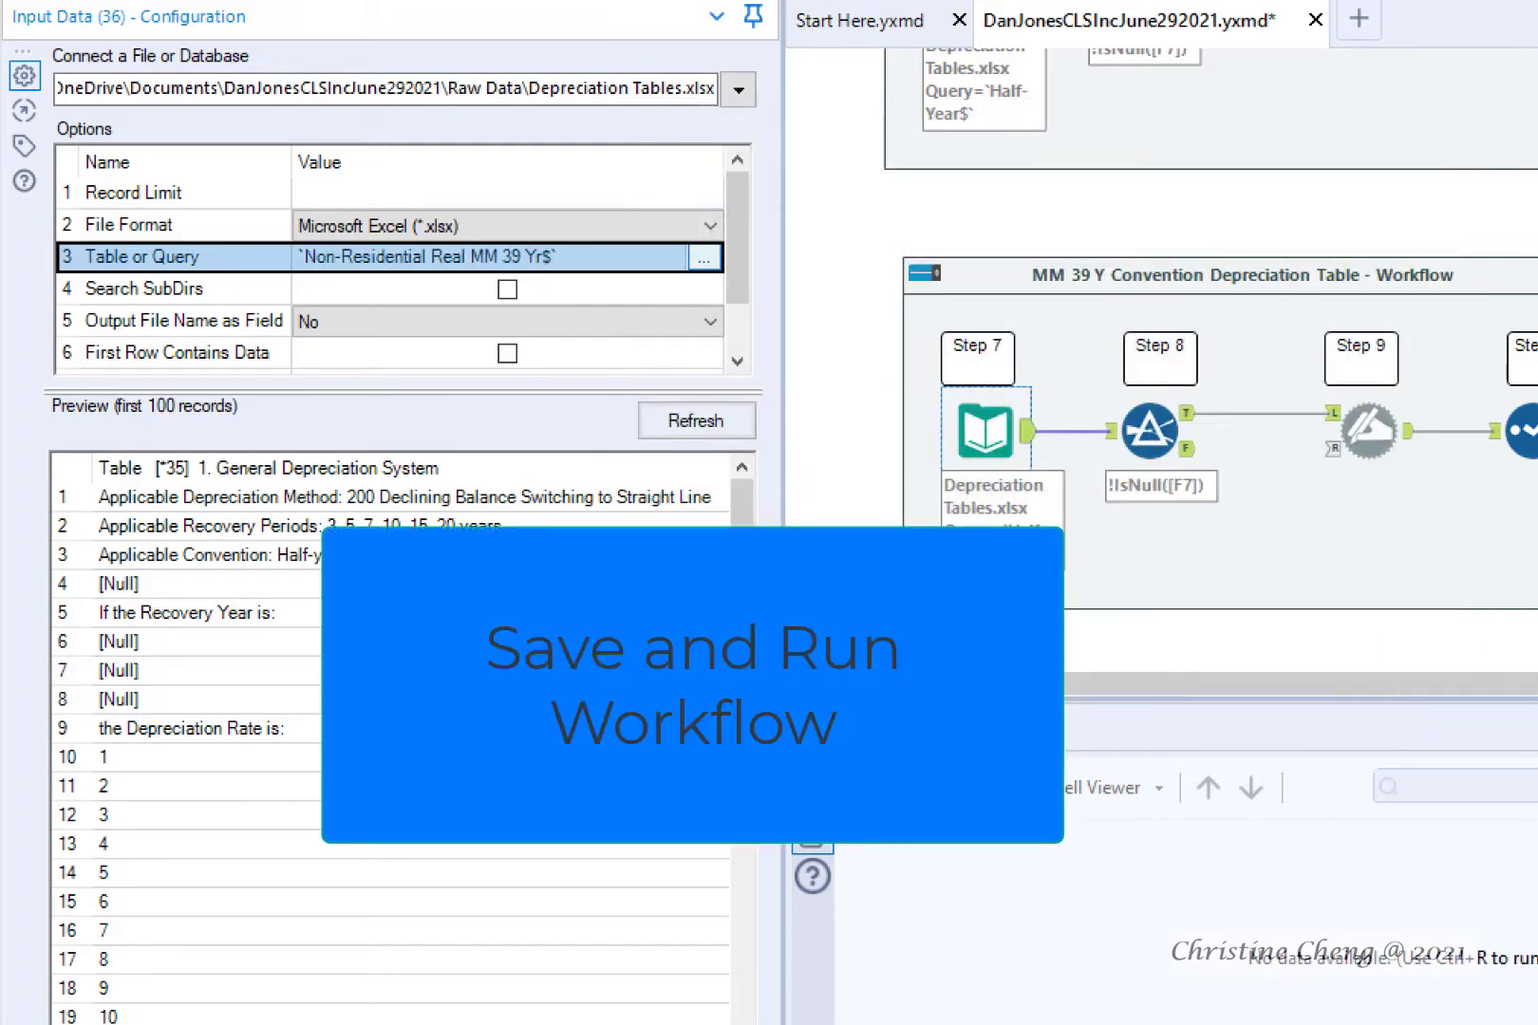
Save the workflow, run it and dismiss the completion message.
key(ctrl+s)
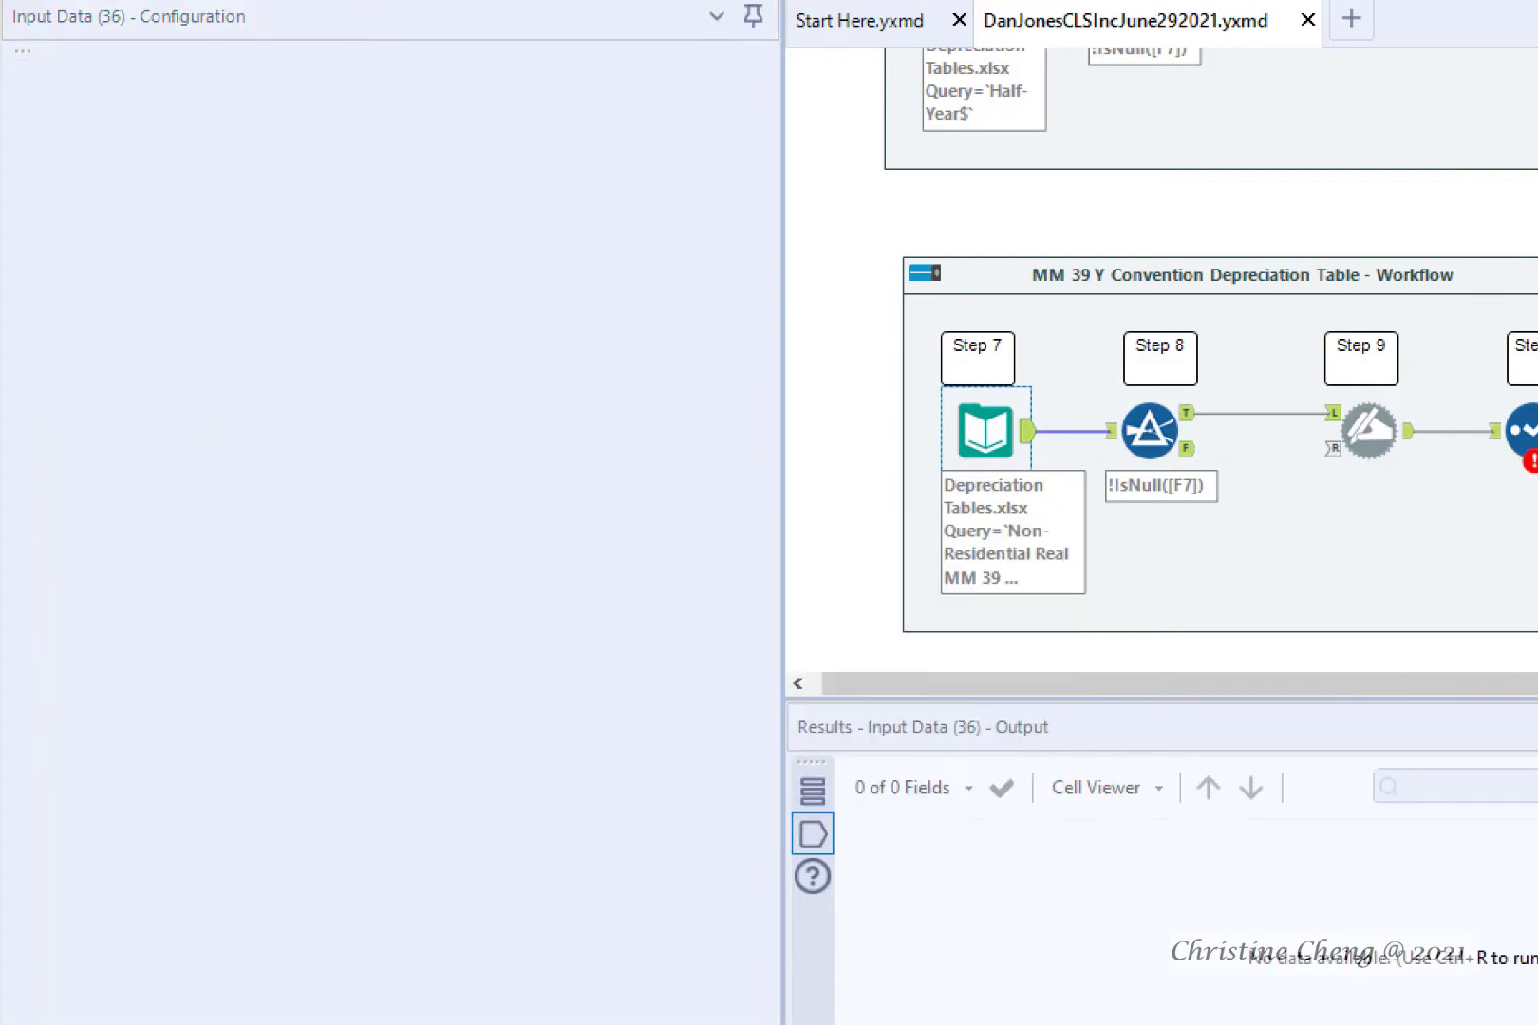
key(ctrl+r)
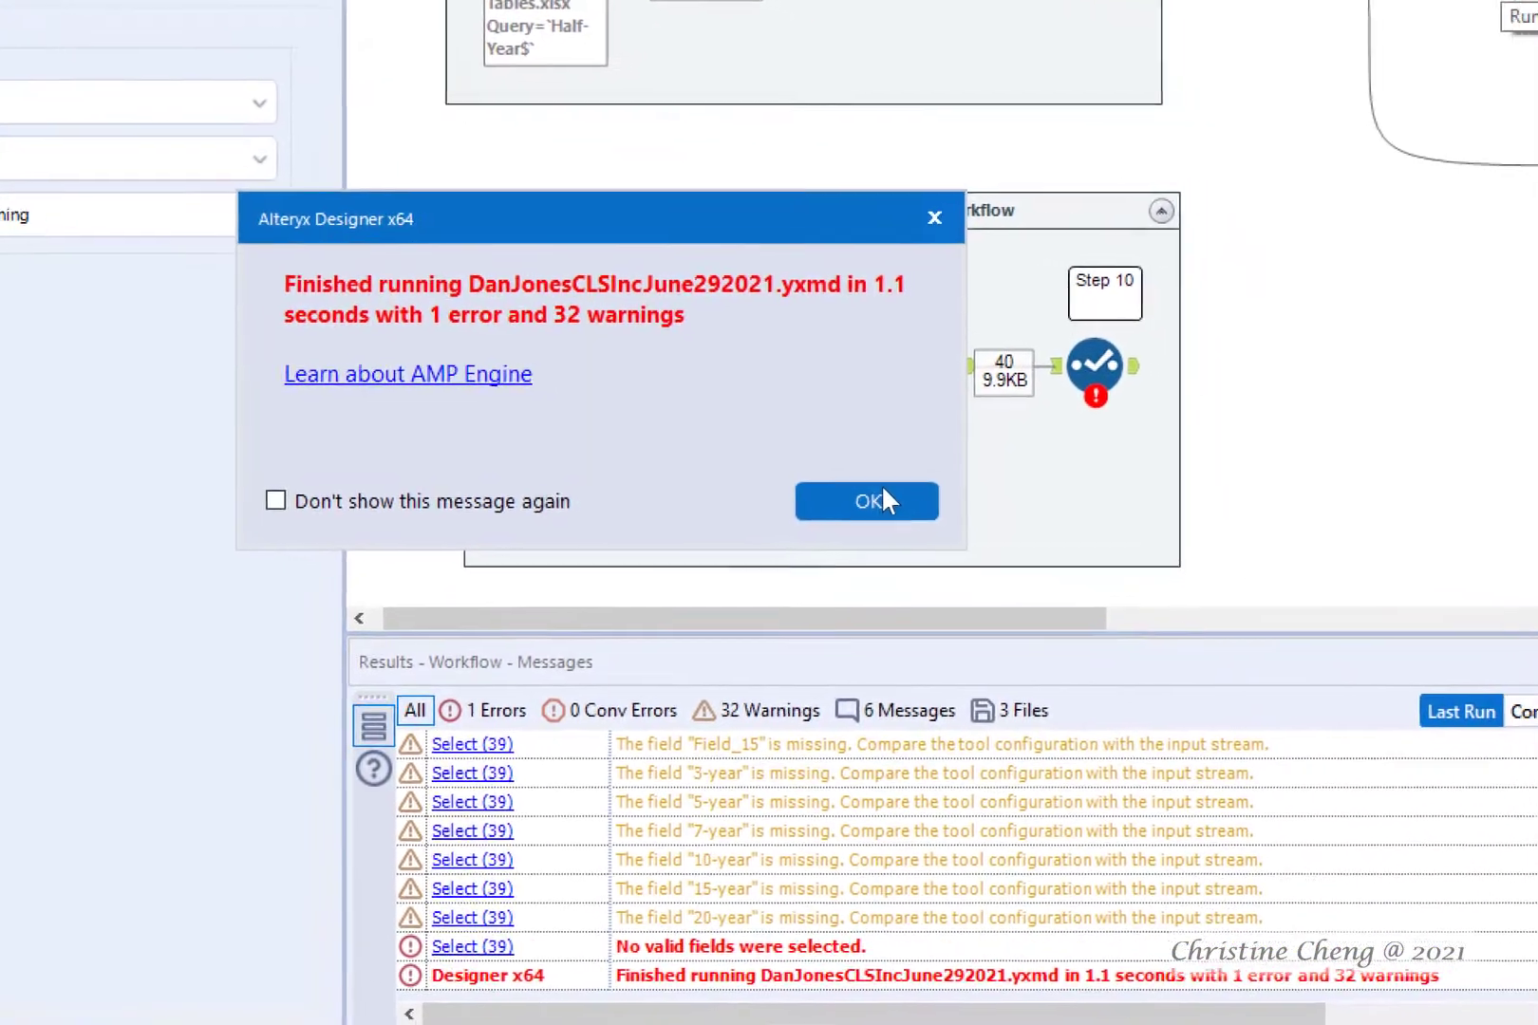
click(1139, 535)
Examine the output data of the Step 7 Input Data tool and the true output of the Step 8 Filter.
click(457, 346)
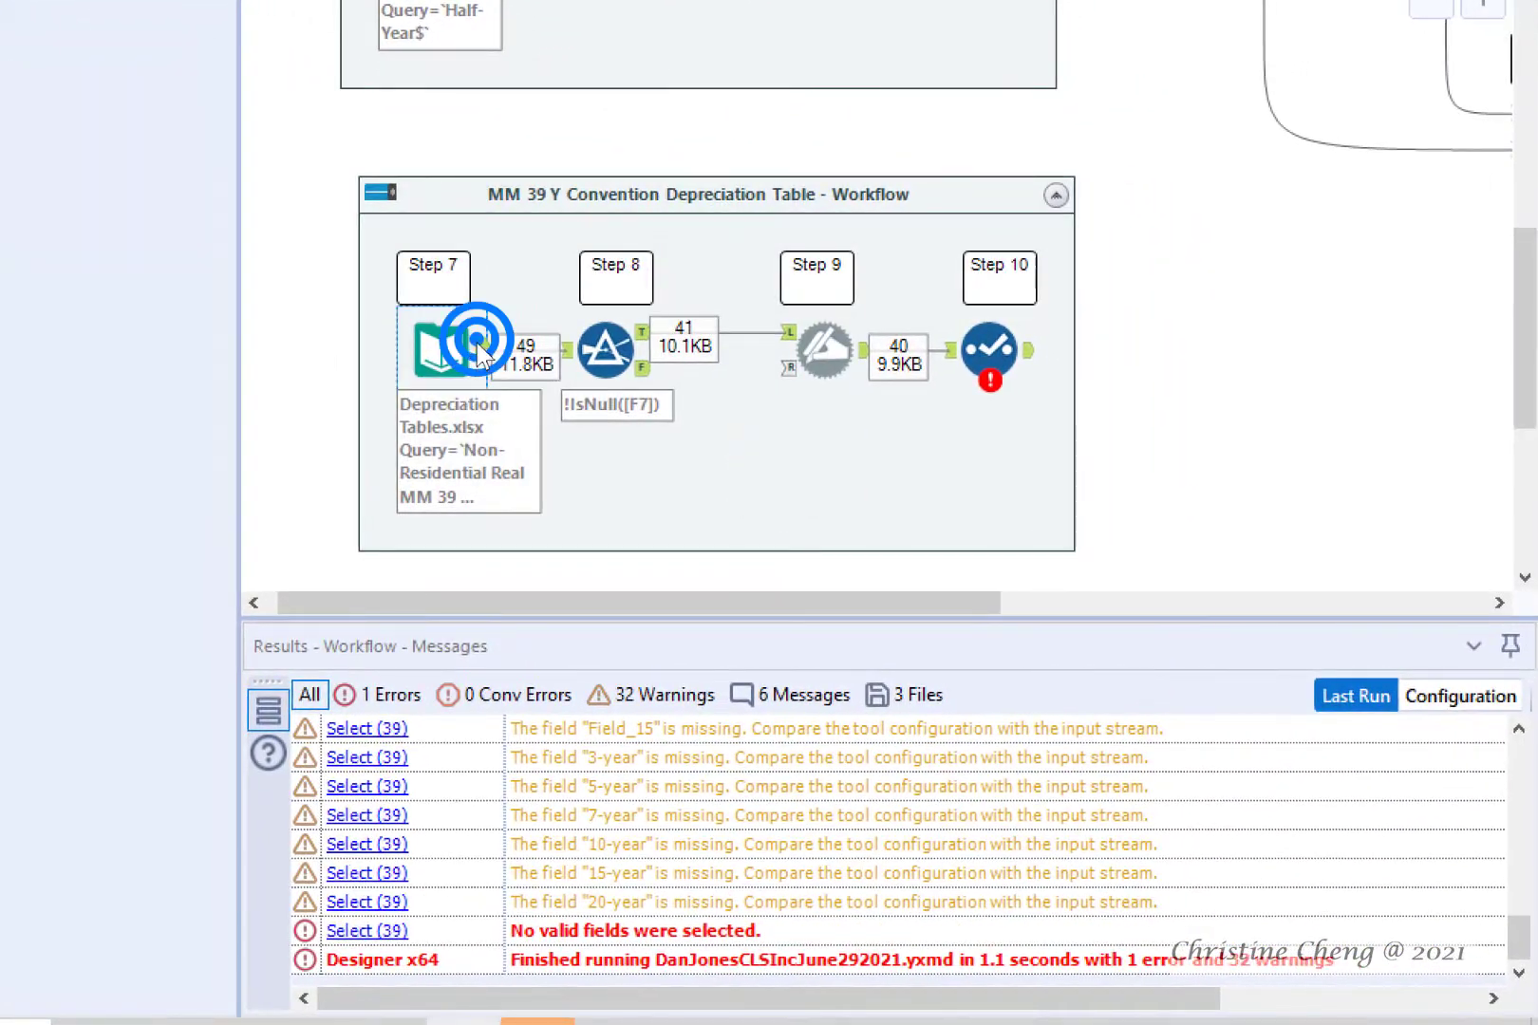
drag(555, 1000, 701, 999)
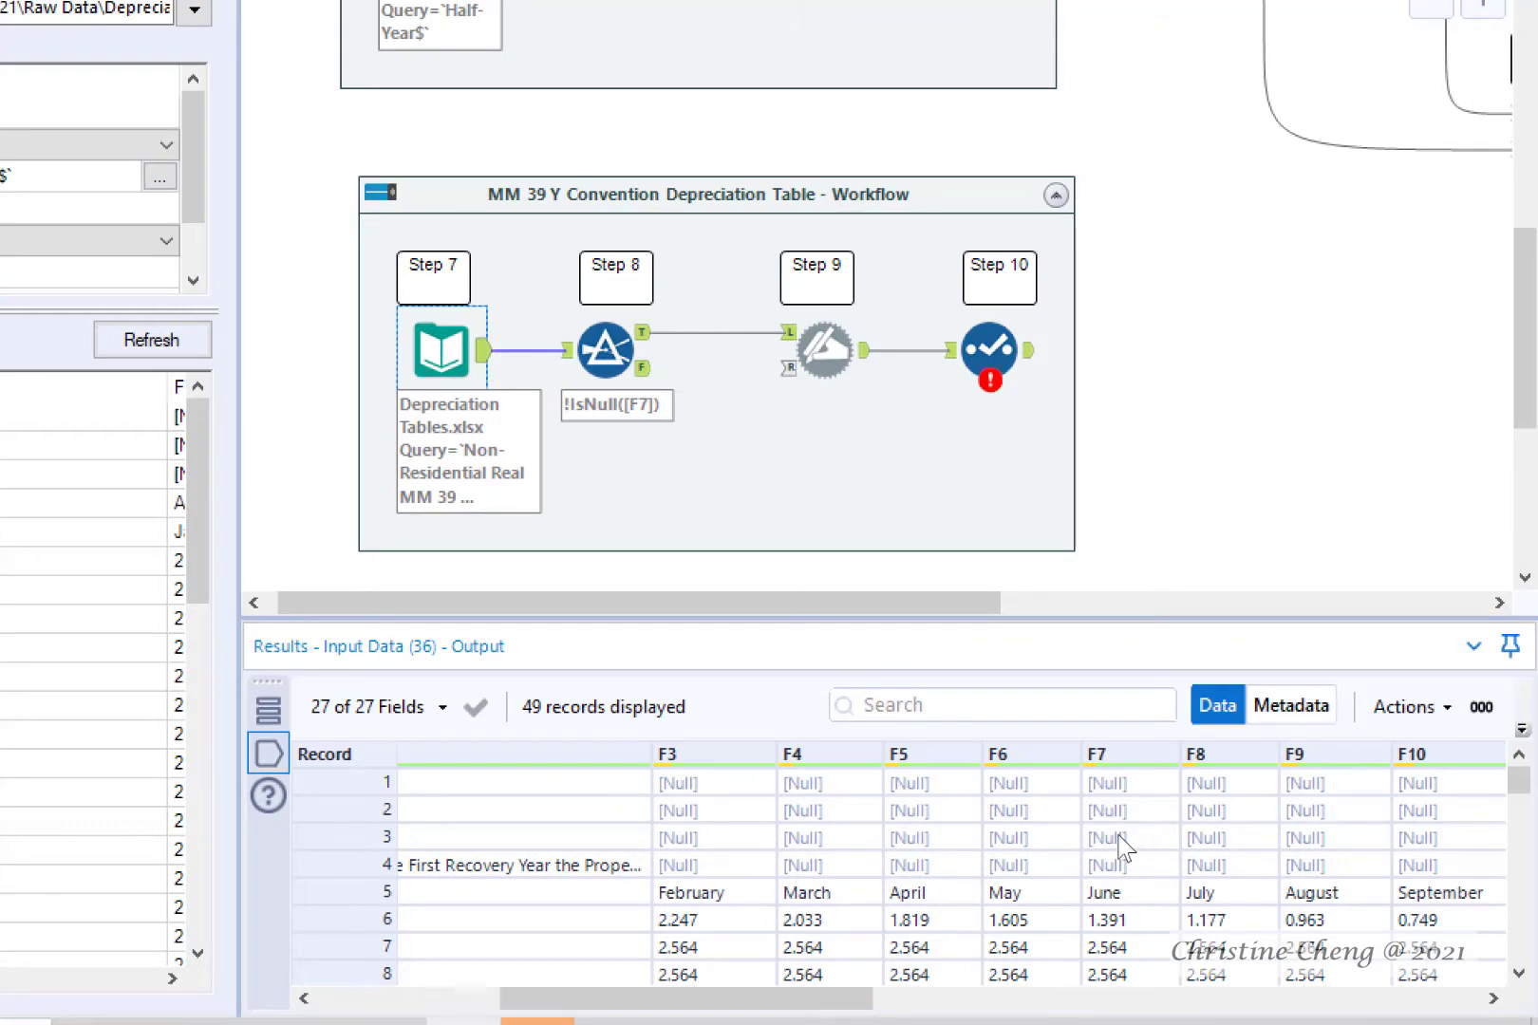
click(645, 334)
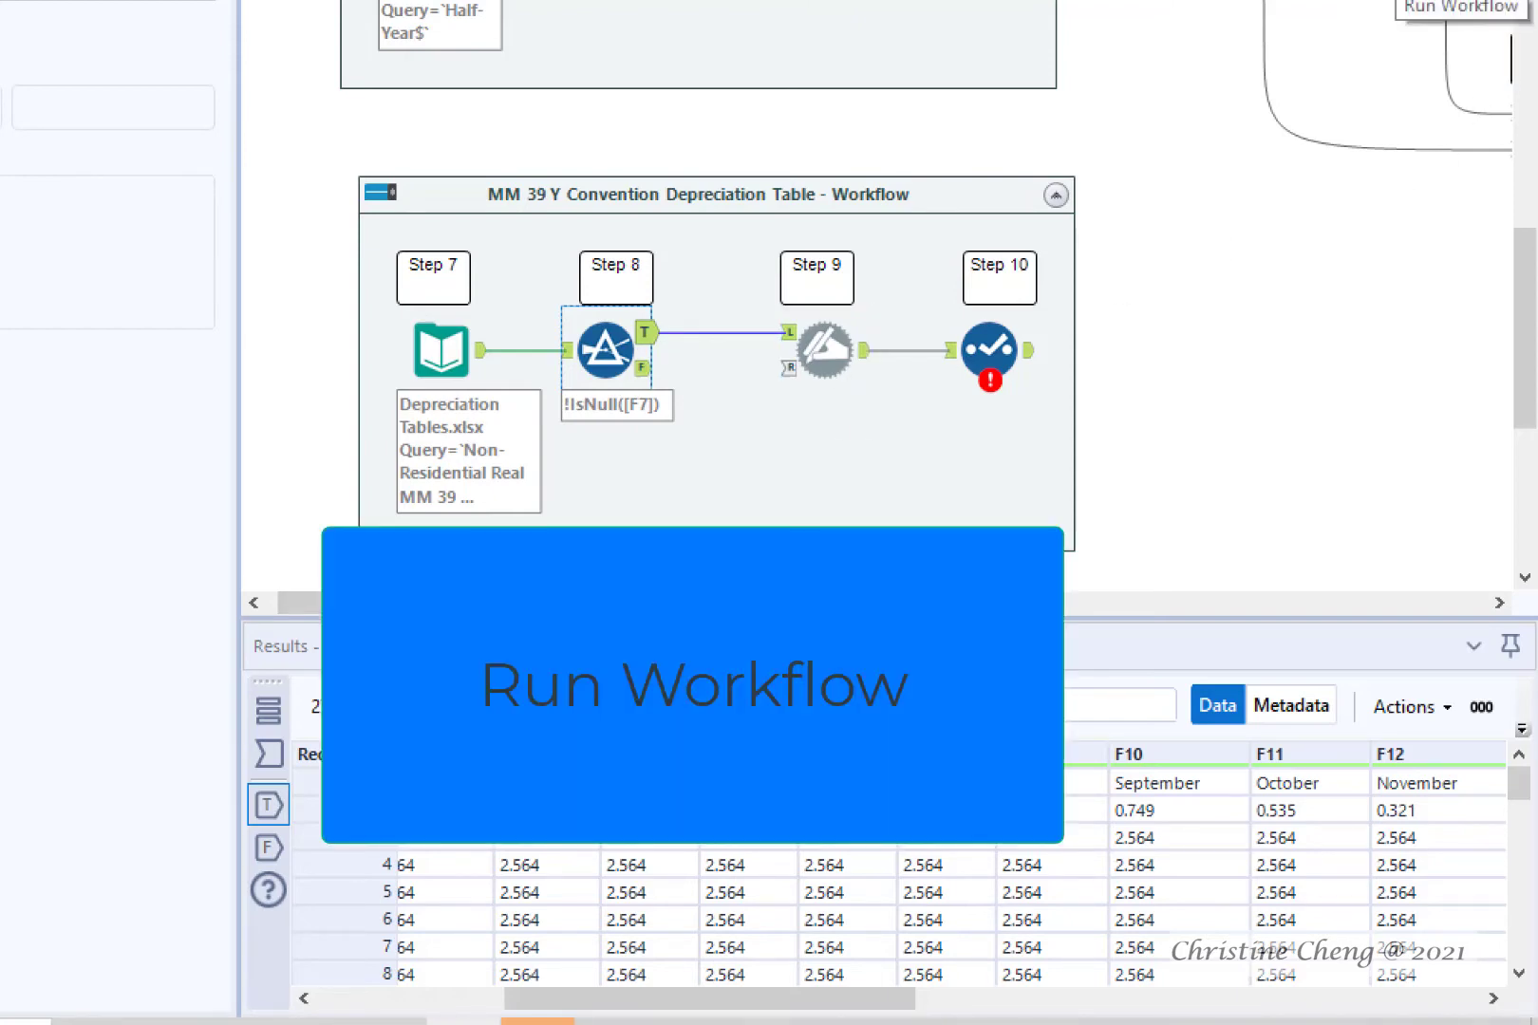
Run the workflow again and open the configuration of the Step 10 Select tool.
click(1397, 2)
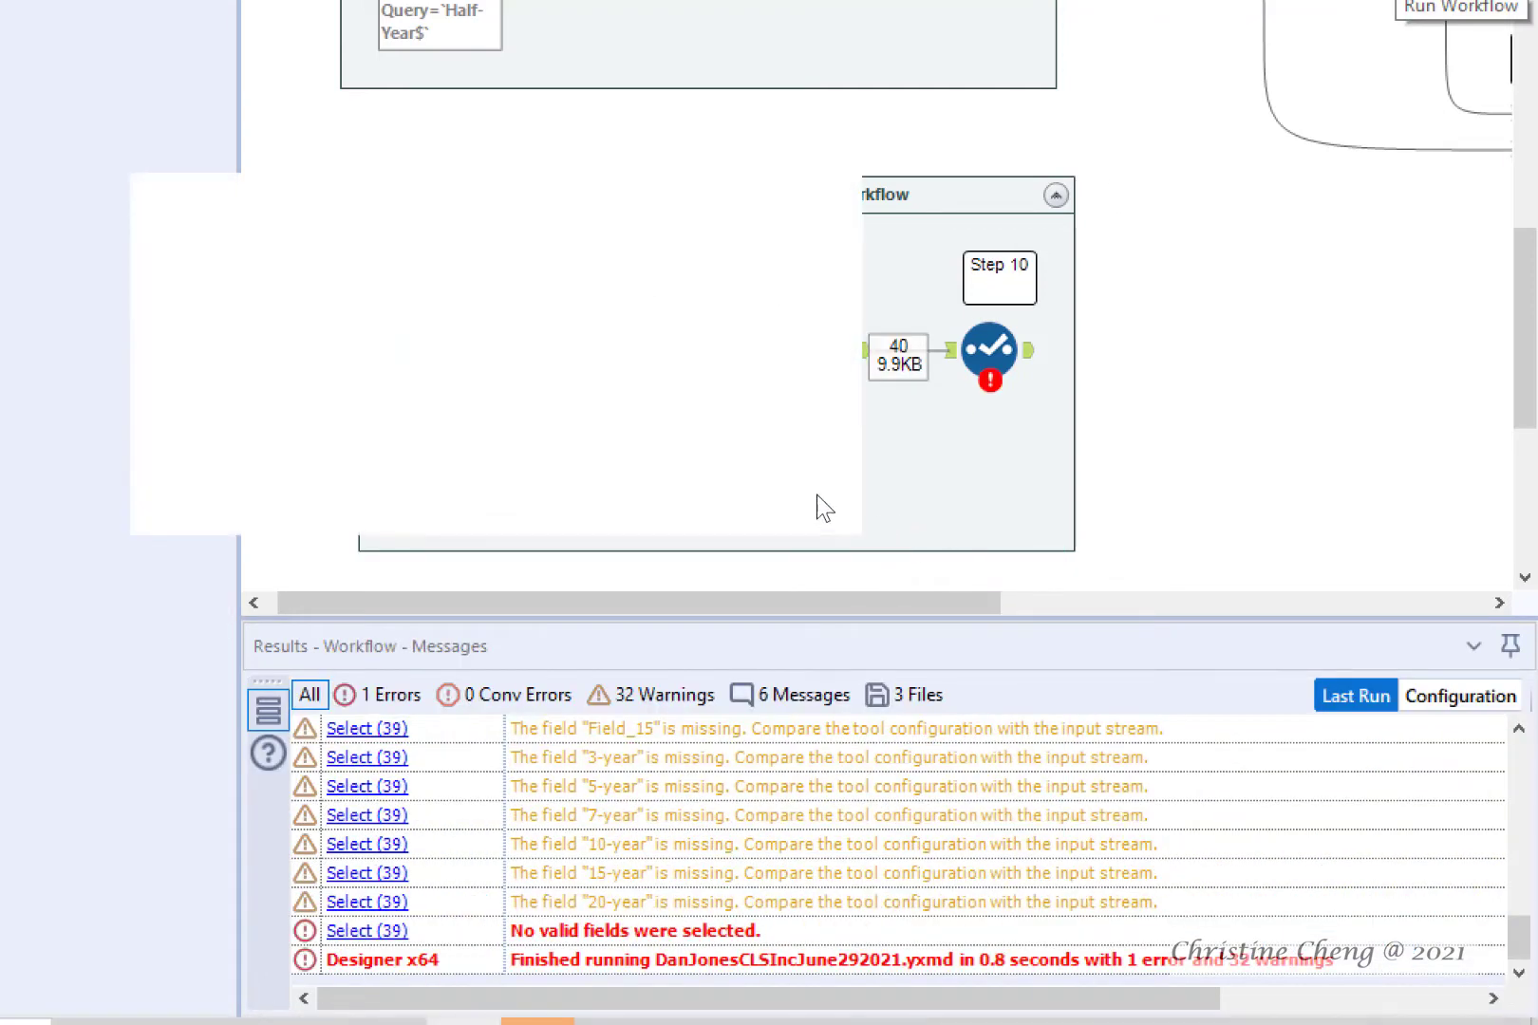
click(777, 488)
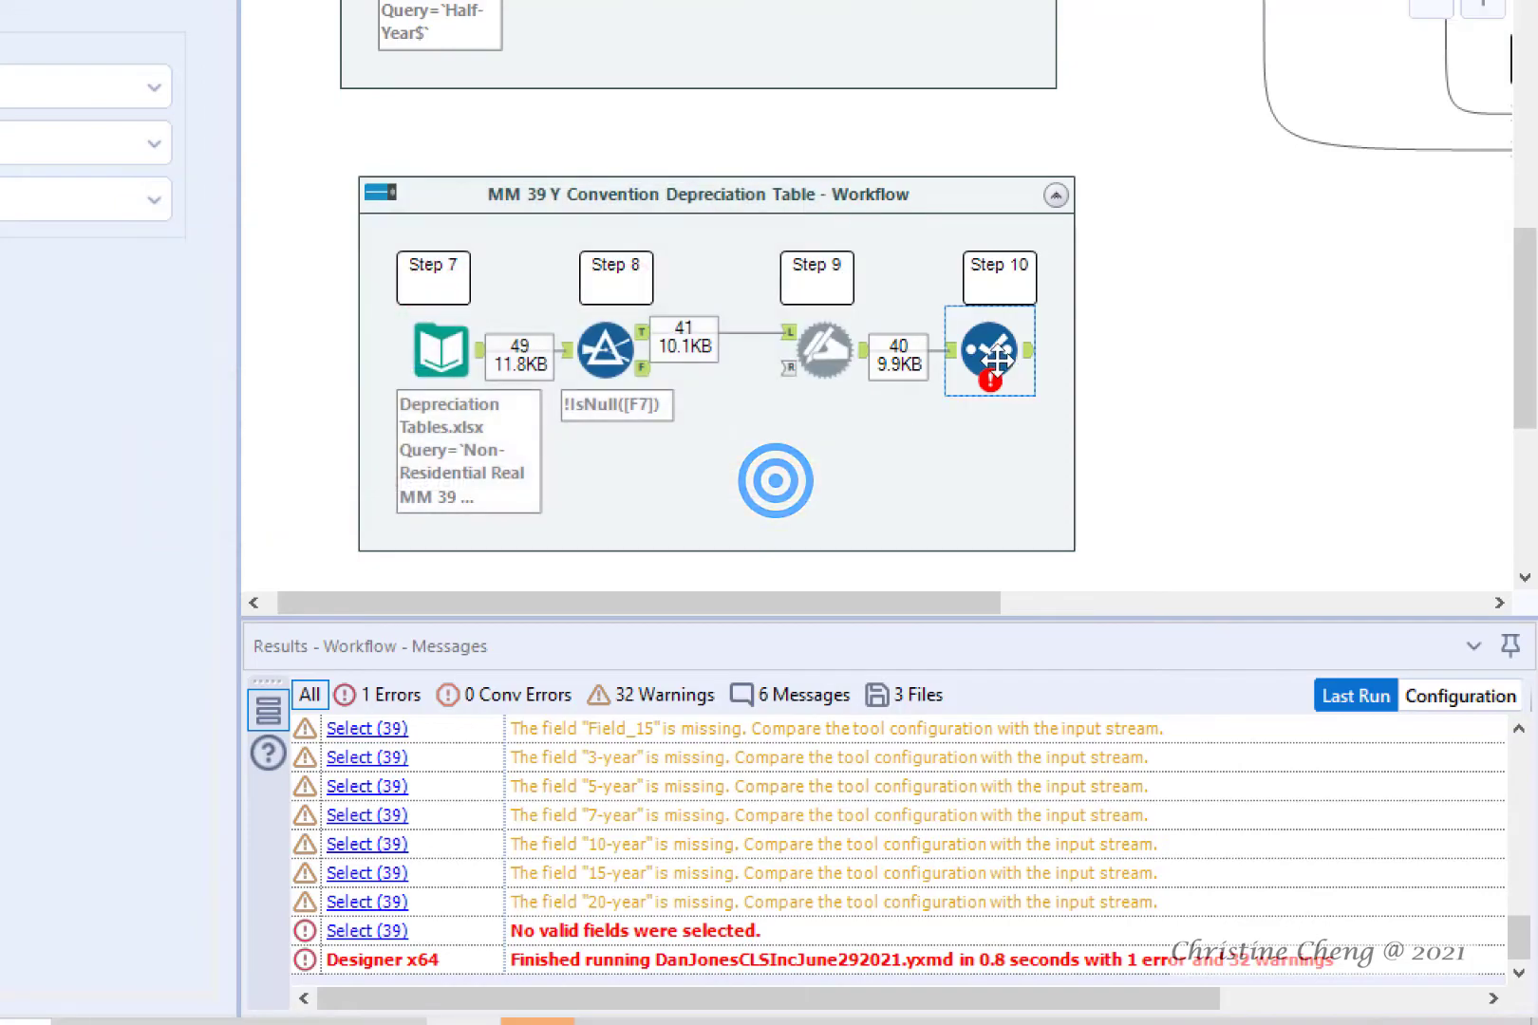
click(992, 353)
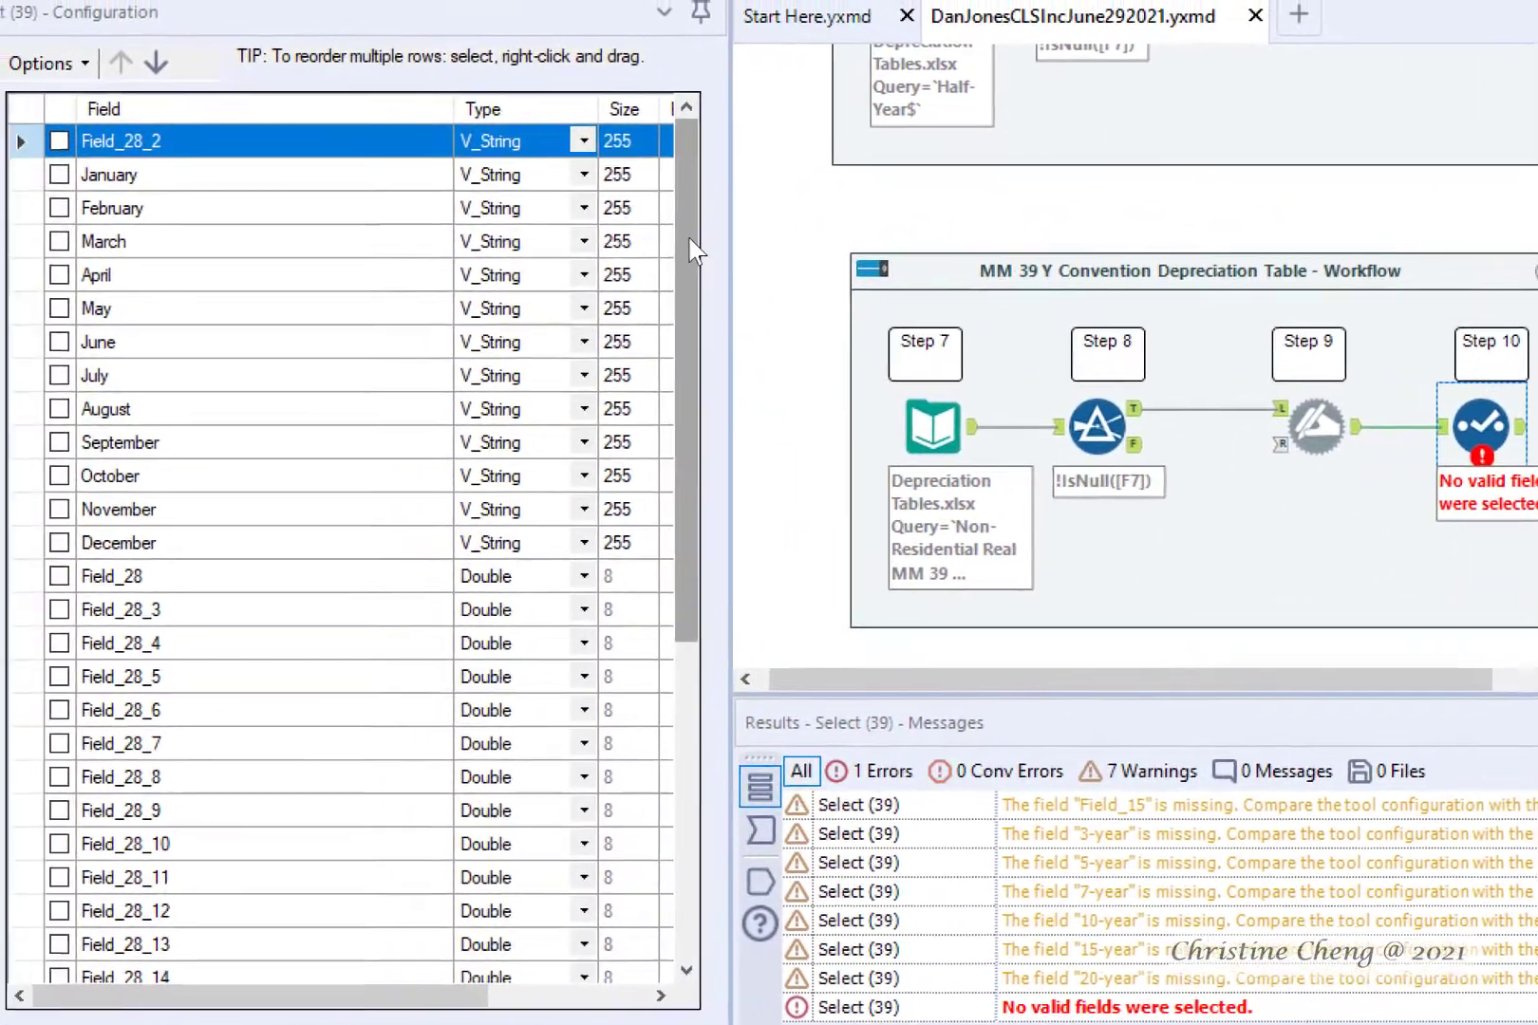
Deselect the highlighted missing fields from Field_15 through 20-year in the Select tool's field list.
drag(256, 171, 266, 240)
drag(750, 323, 766, 532)
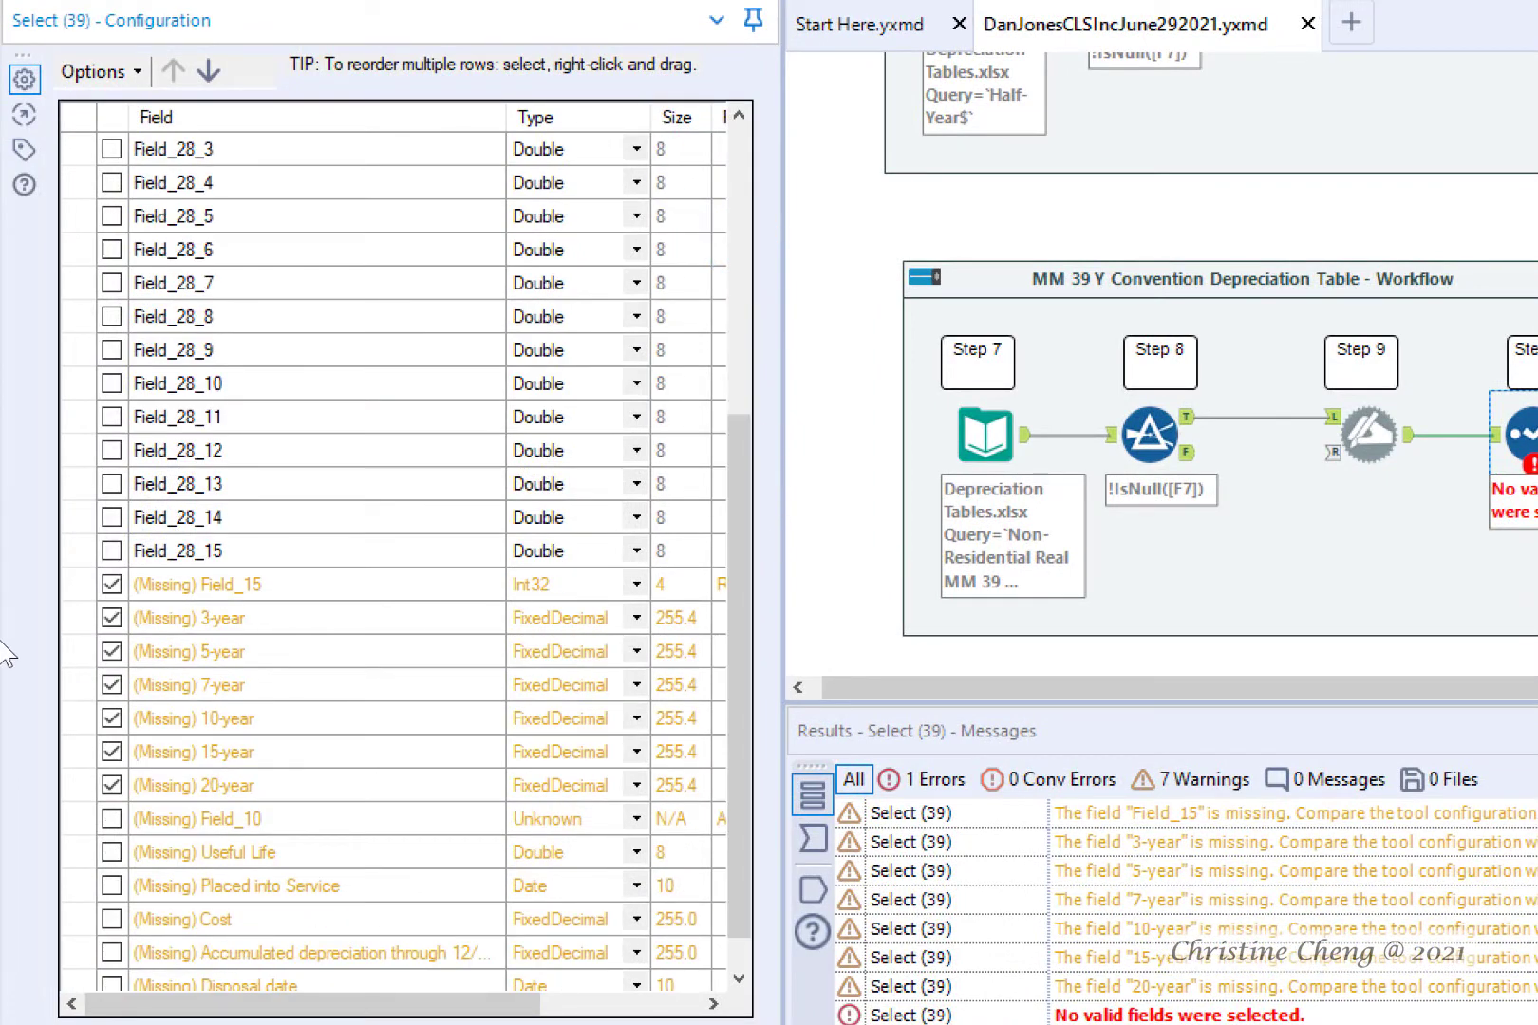
click(85, 583)
shift+click(69, 778)
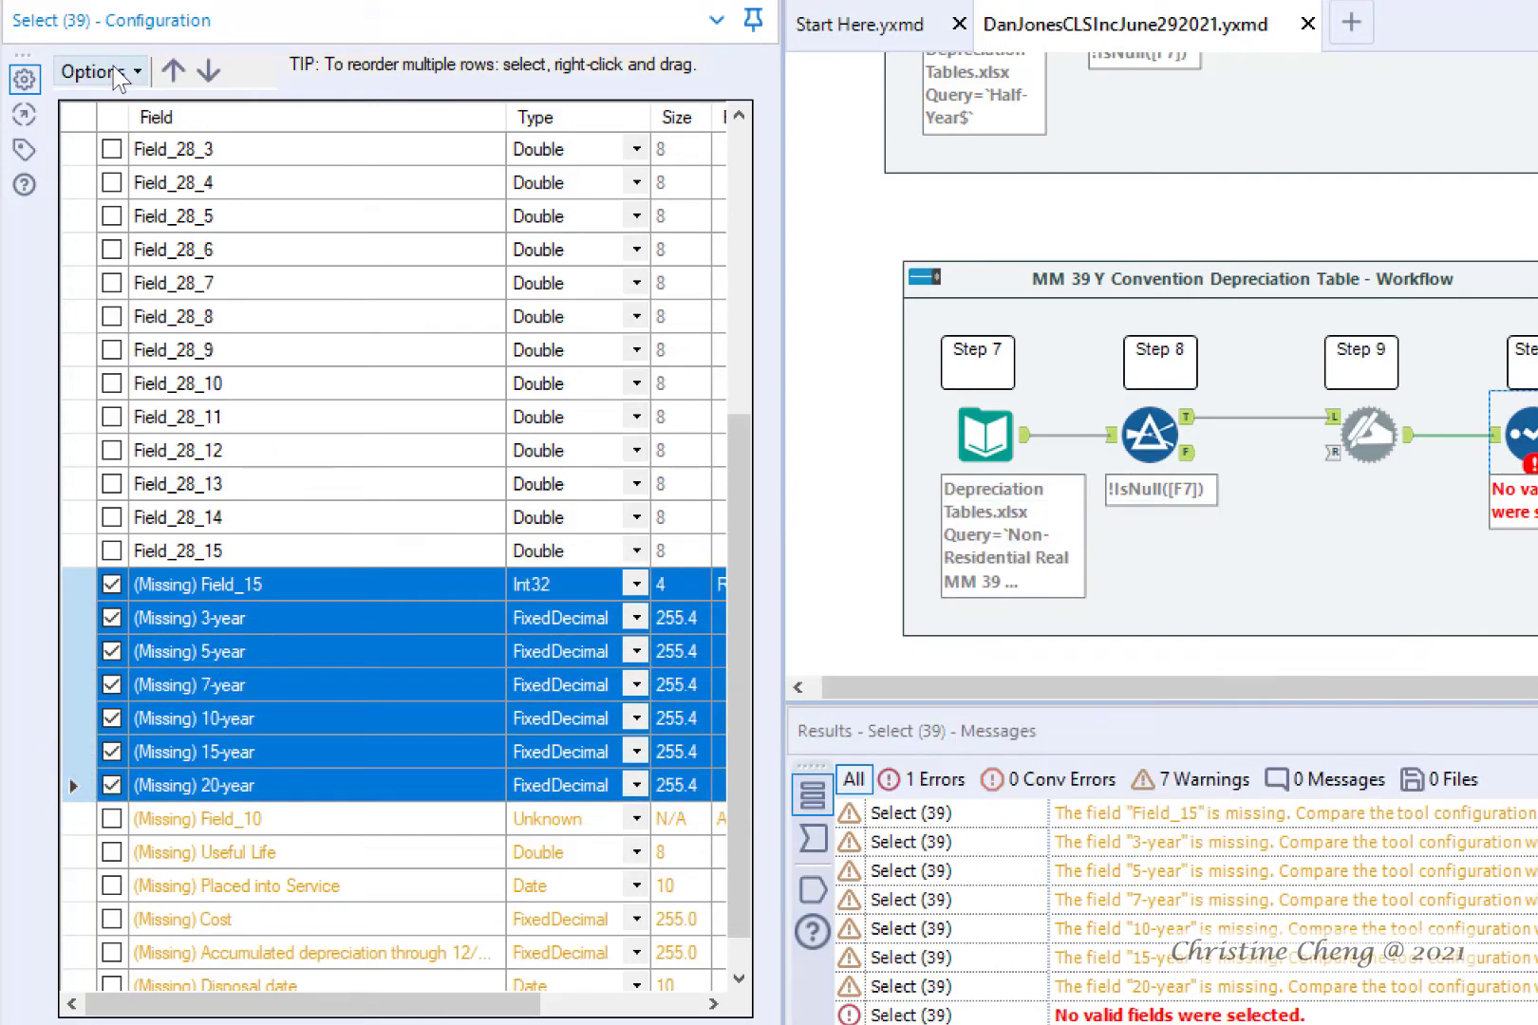
click(116, 74)
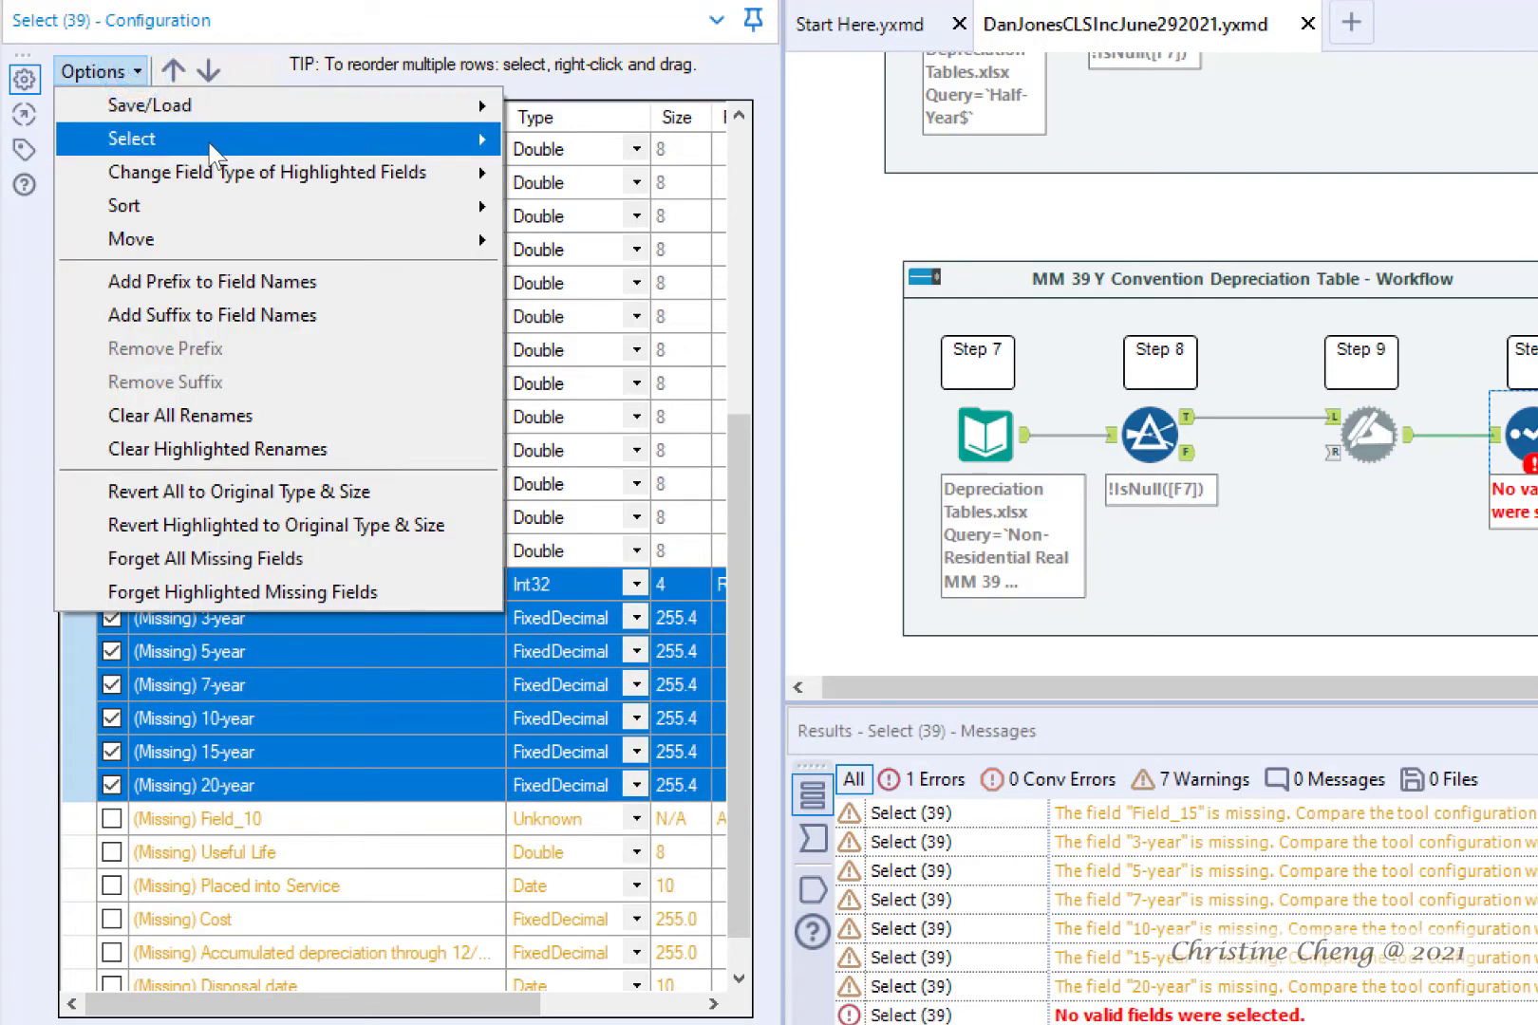
mouse_move(214, 152)
click(556, 240)
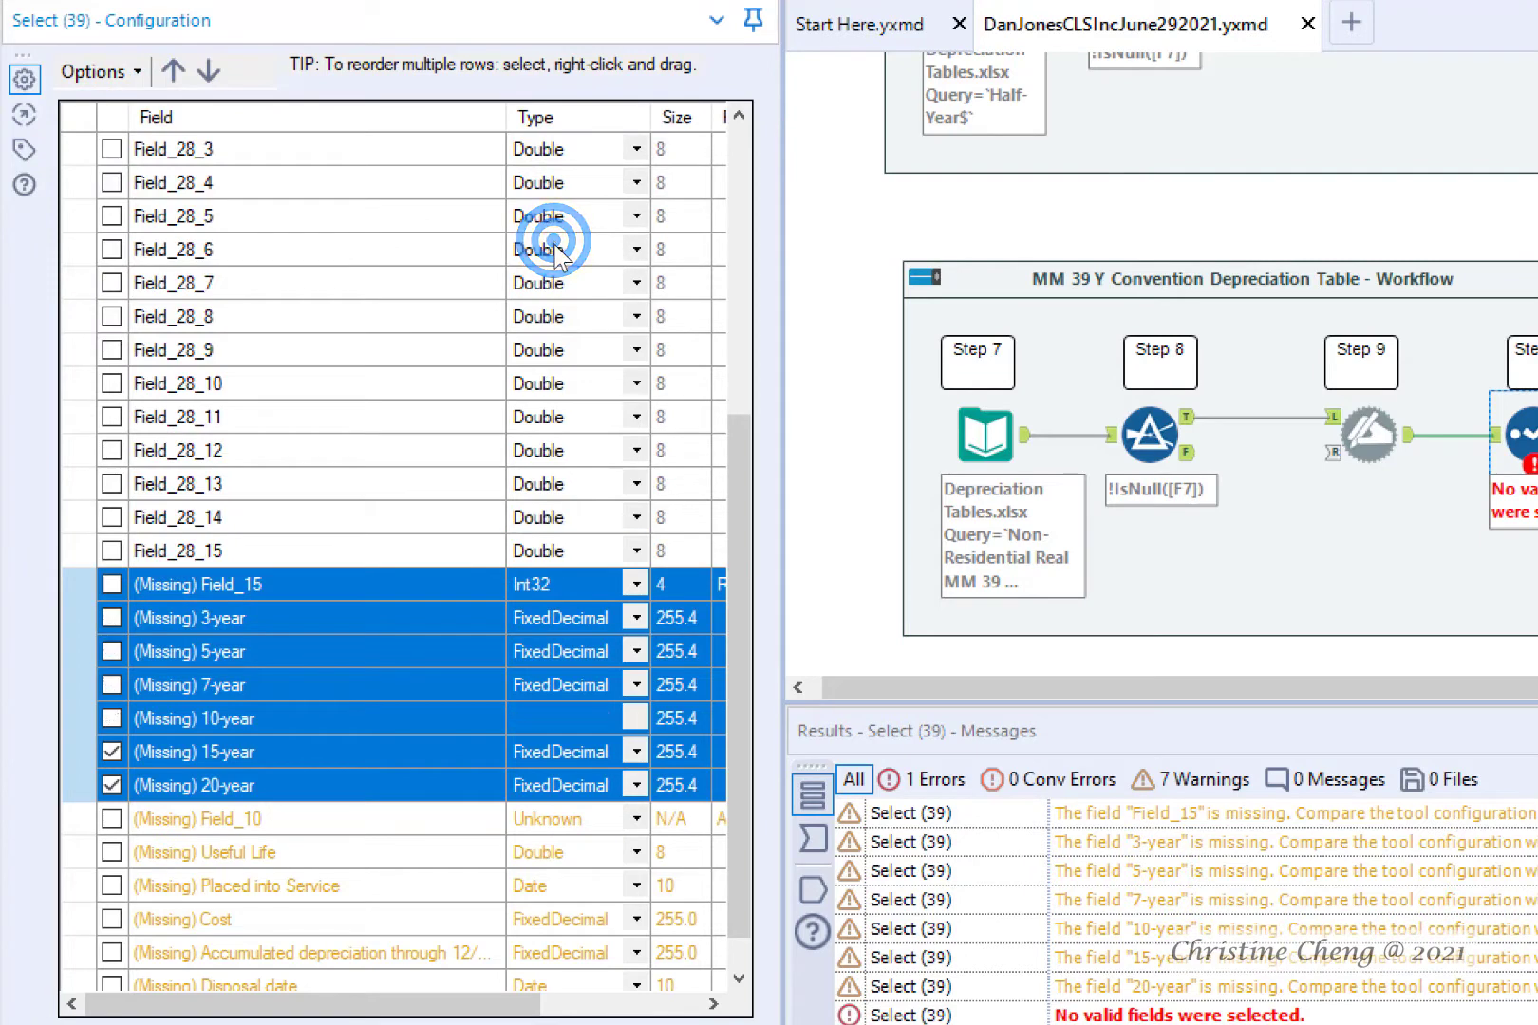
Include the fields from Field_28_2 through December in the Select tool's output.
drag(731, 602, 726, 270)
click(69, 149)
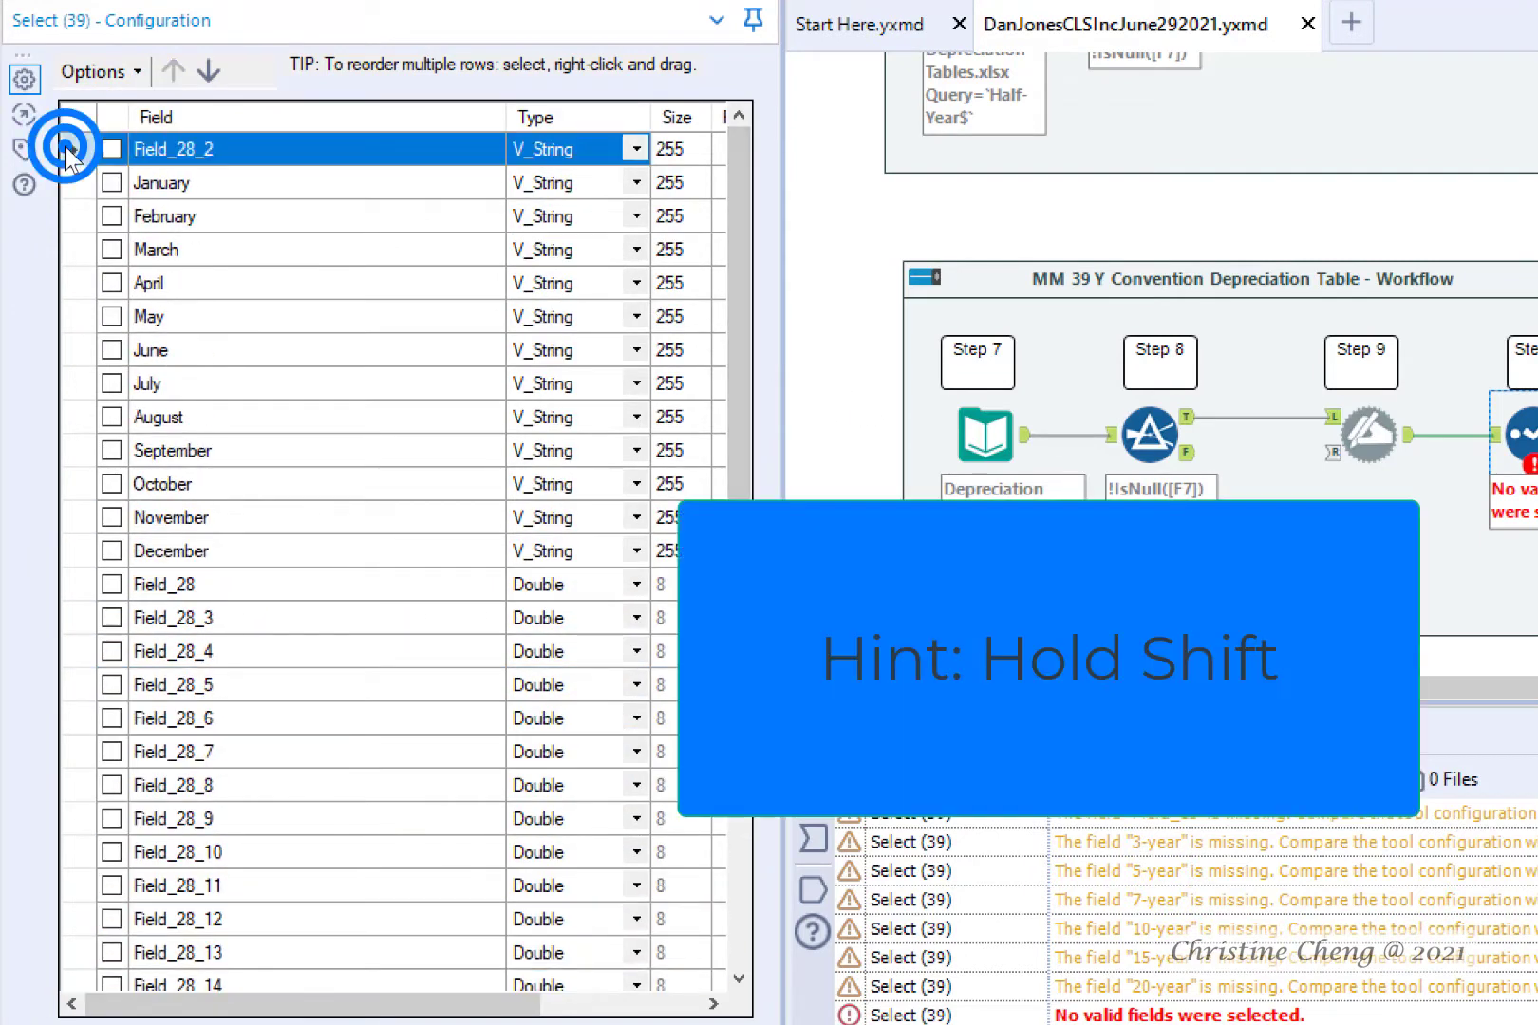
shift+click(81, 552)
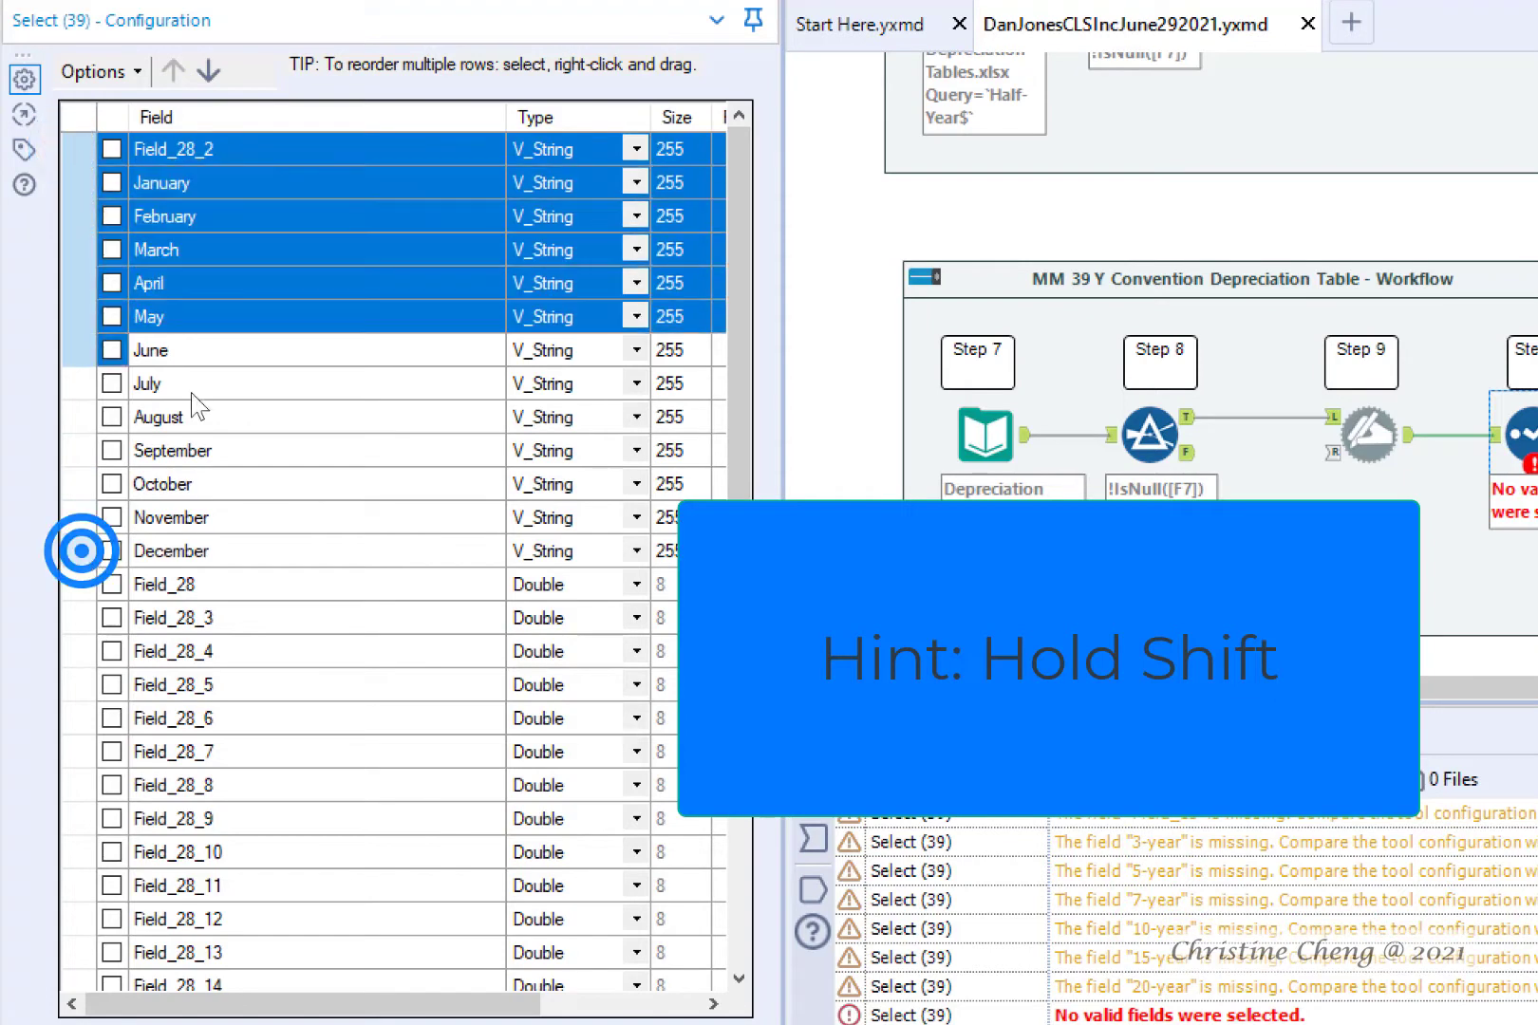
click(143, 69)
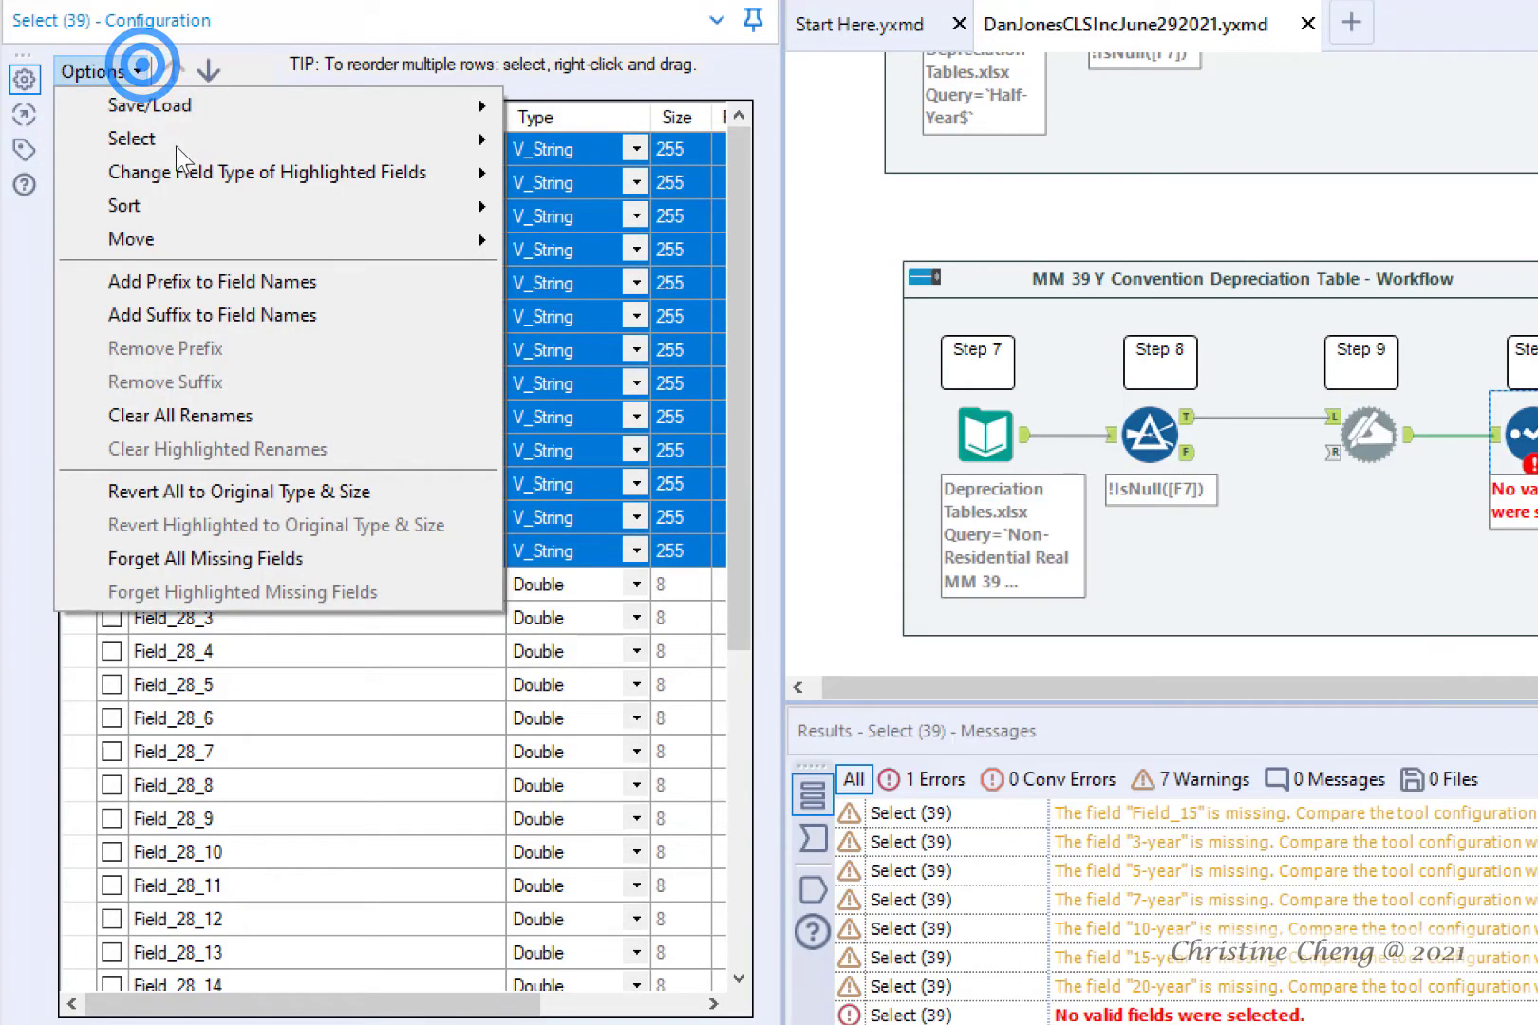
mouse_move(352, 140)
click(589, 170)
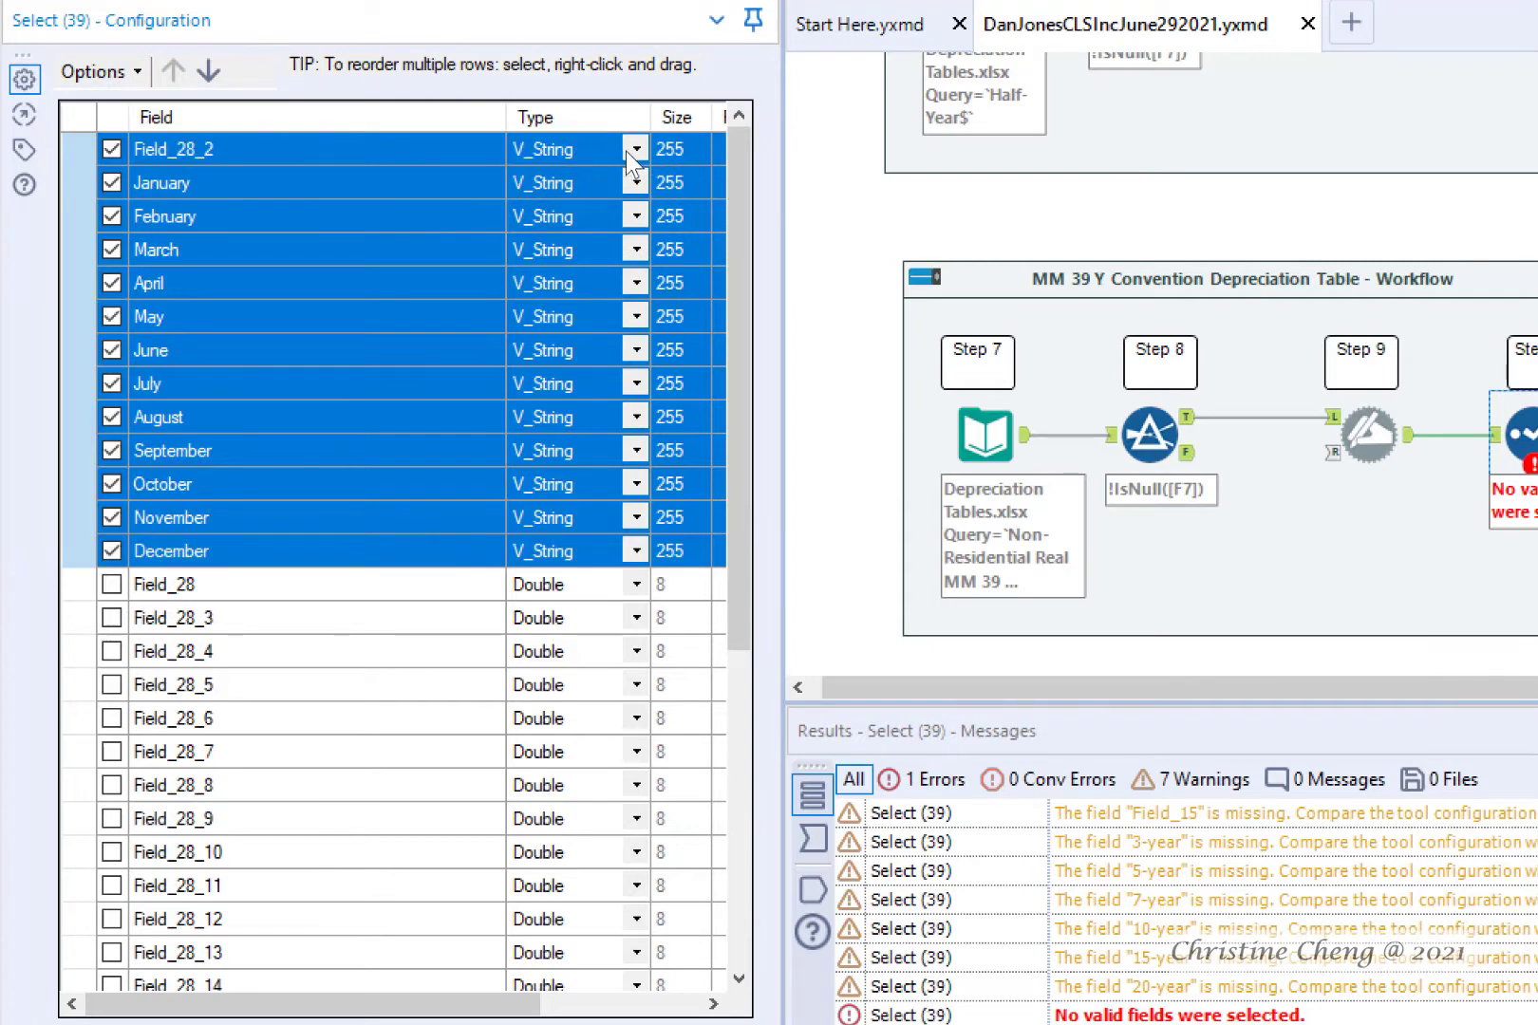
Set the data type of Field_28_2 to Int32 in the Select tool.
click(637, 151)
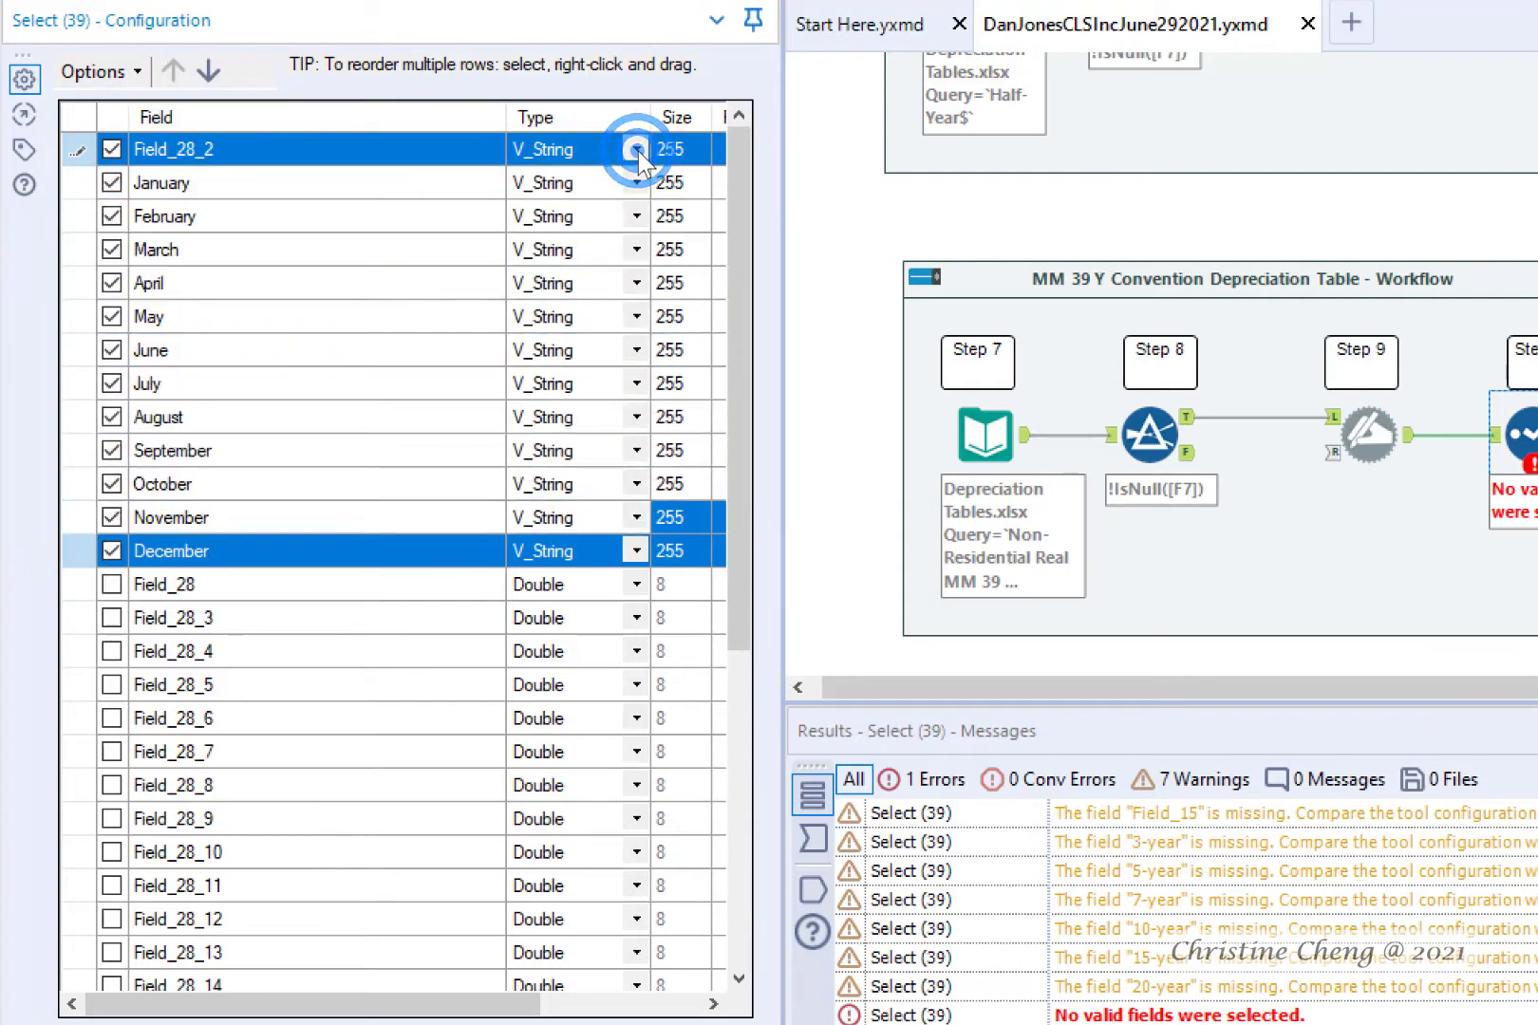
click(637, 150)
click(637, 150)
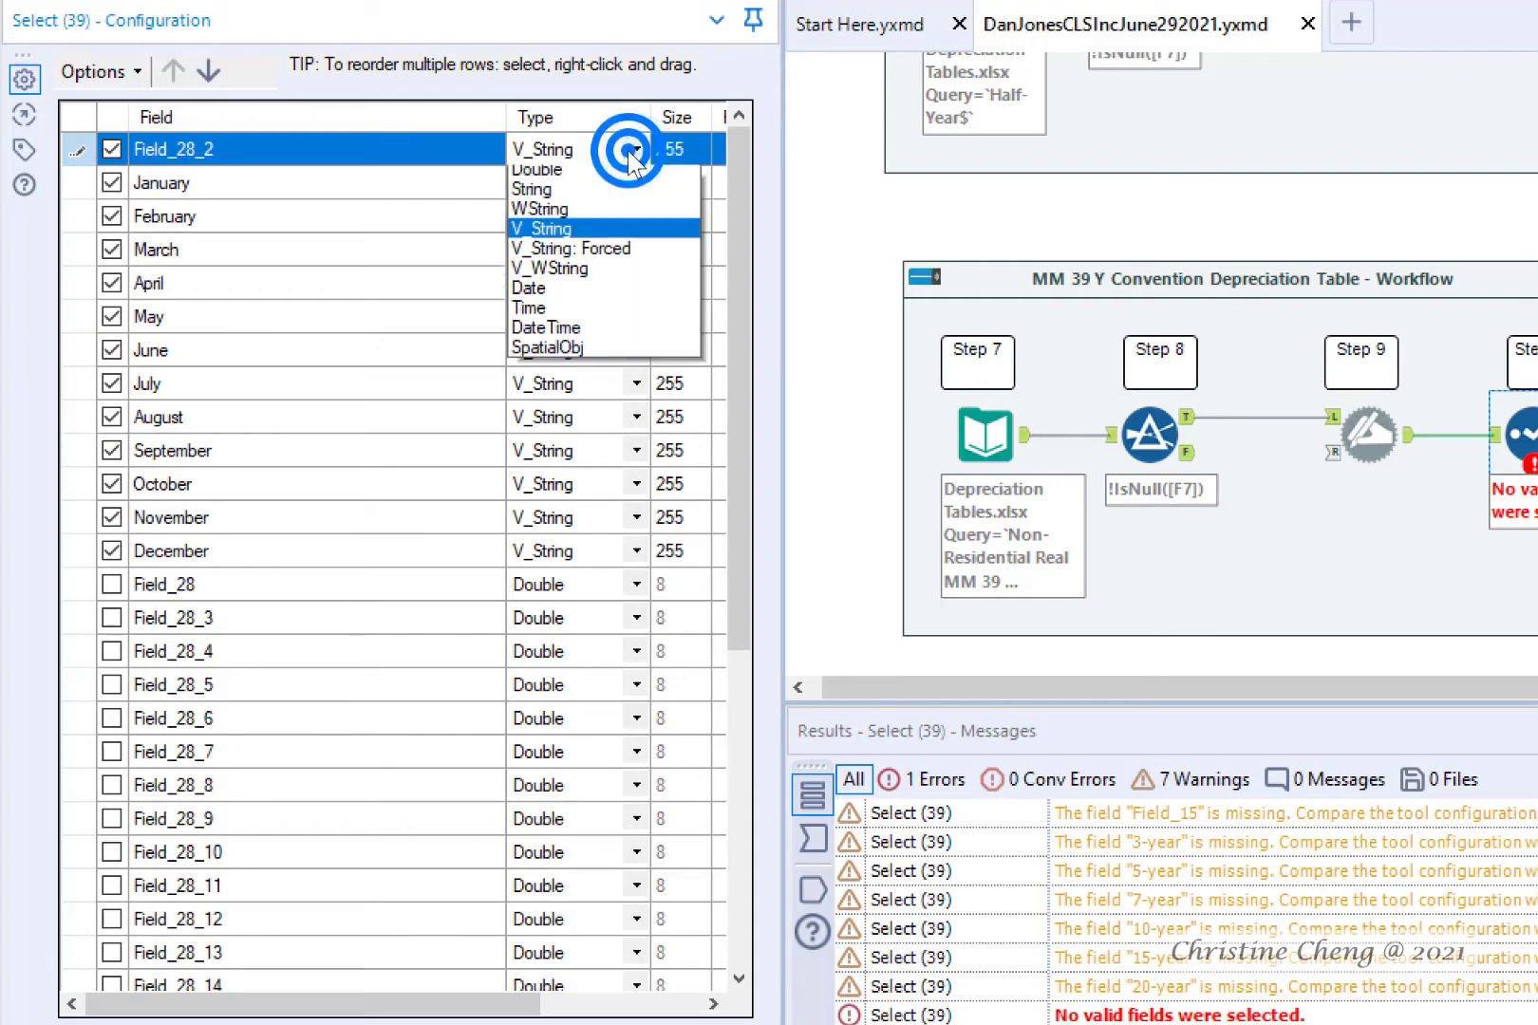
click(590, 236)
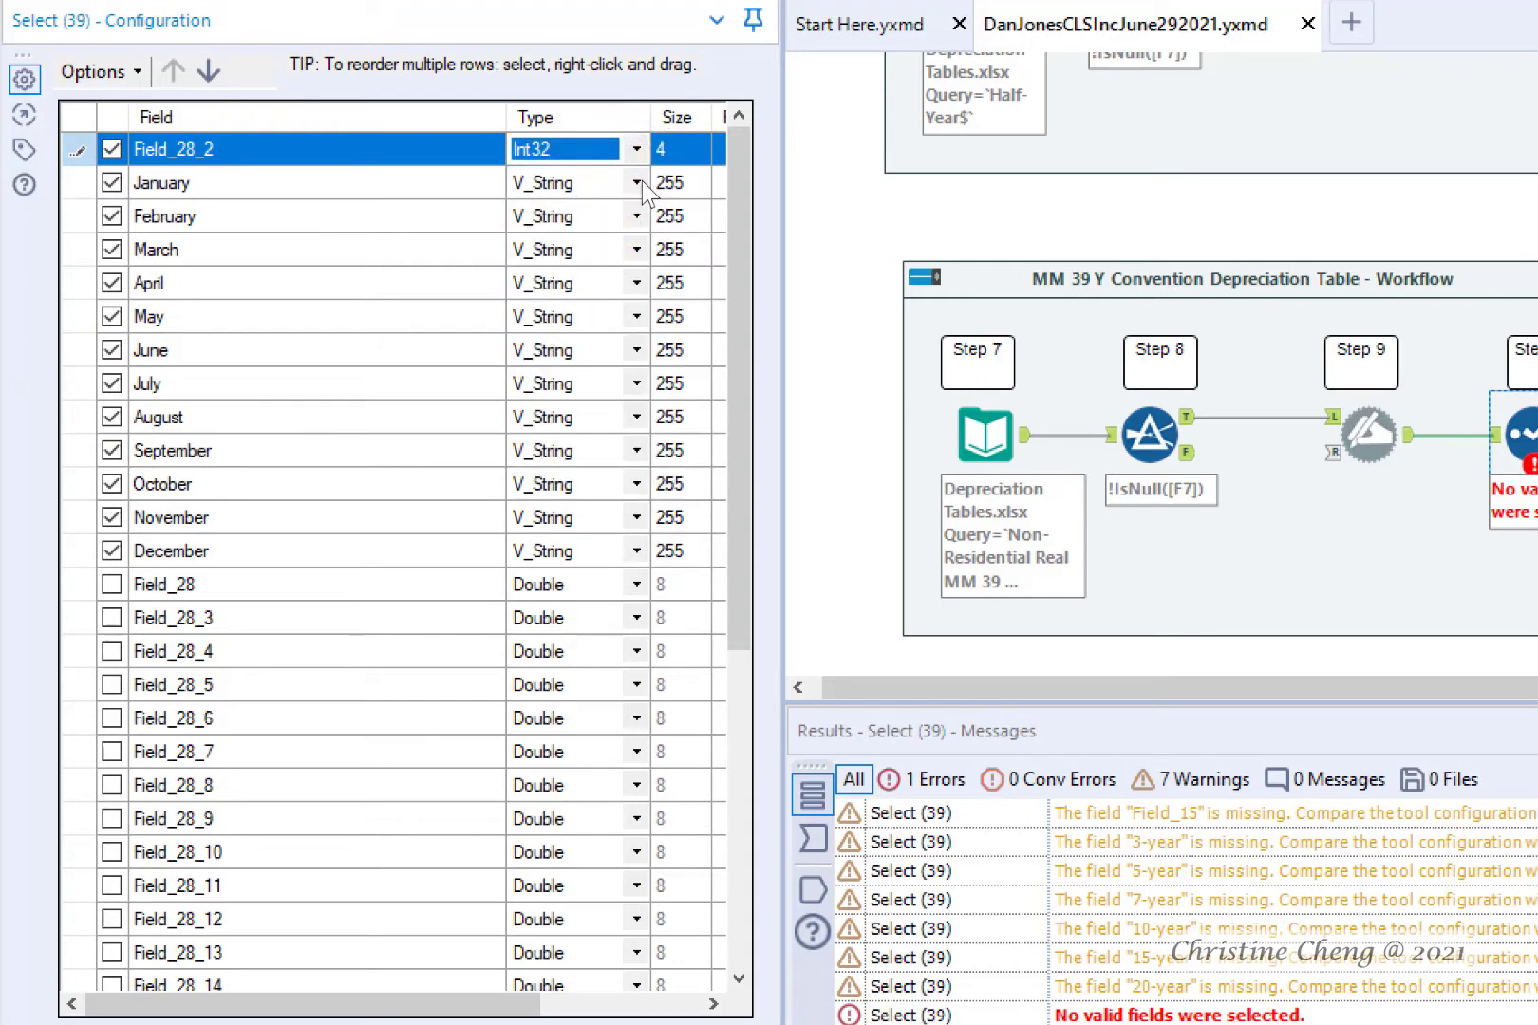
Set the January through December fields to type FixedDecimal with size 255.4.
click(632, 182)
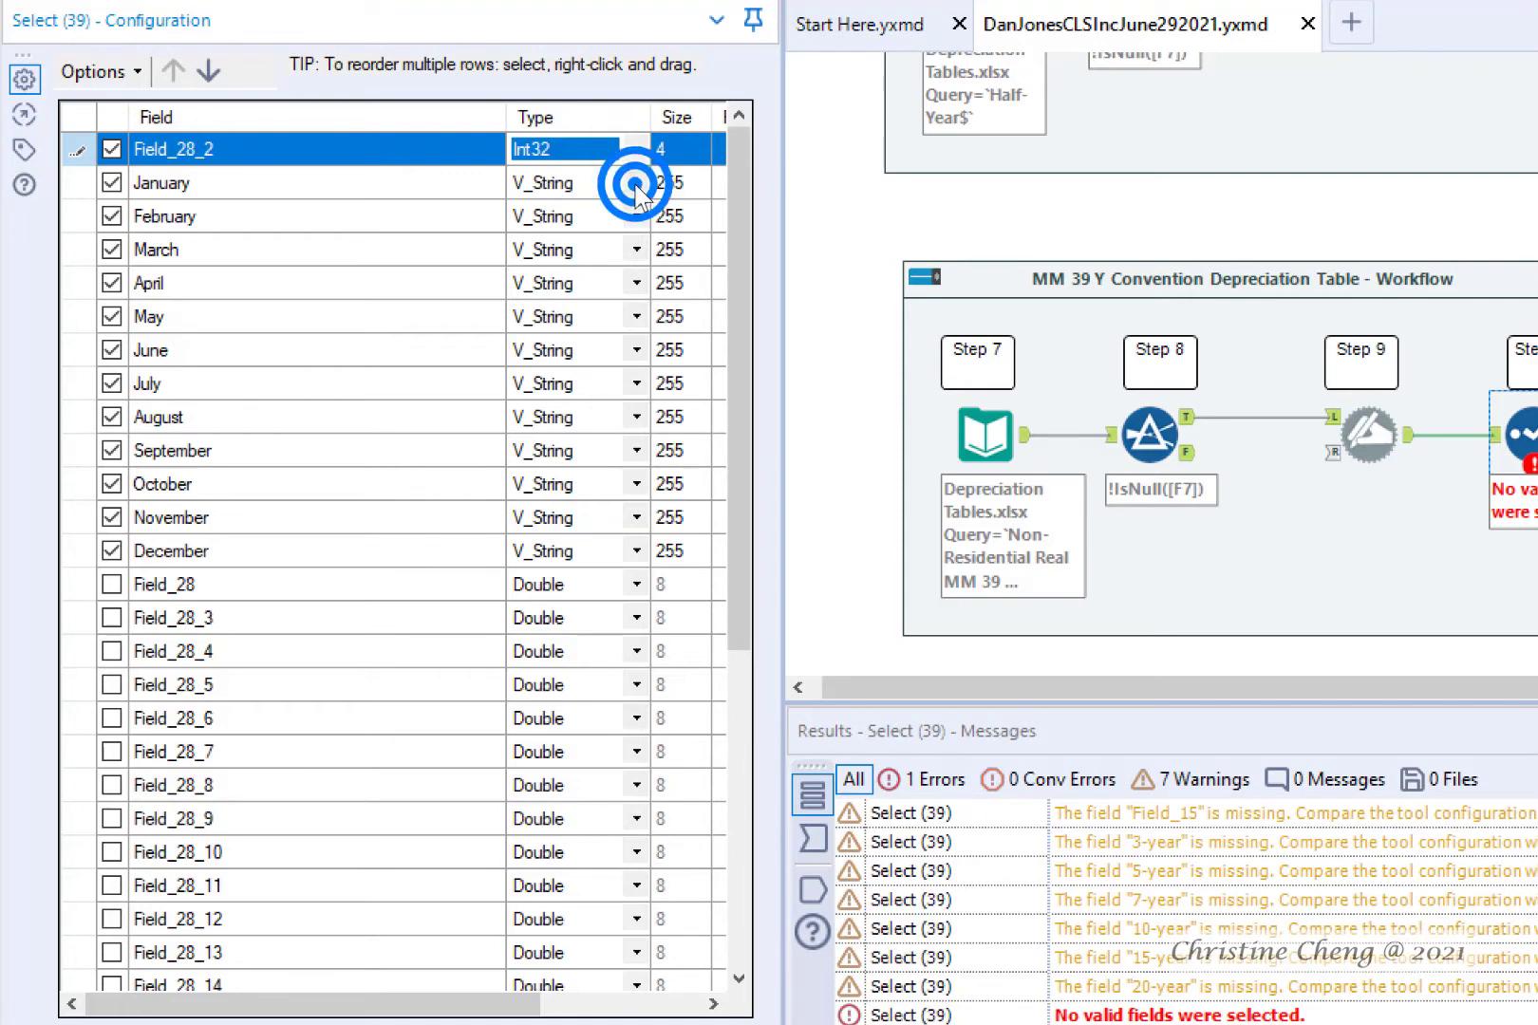
click(598, 302)
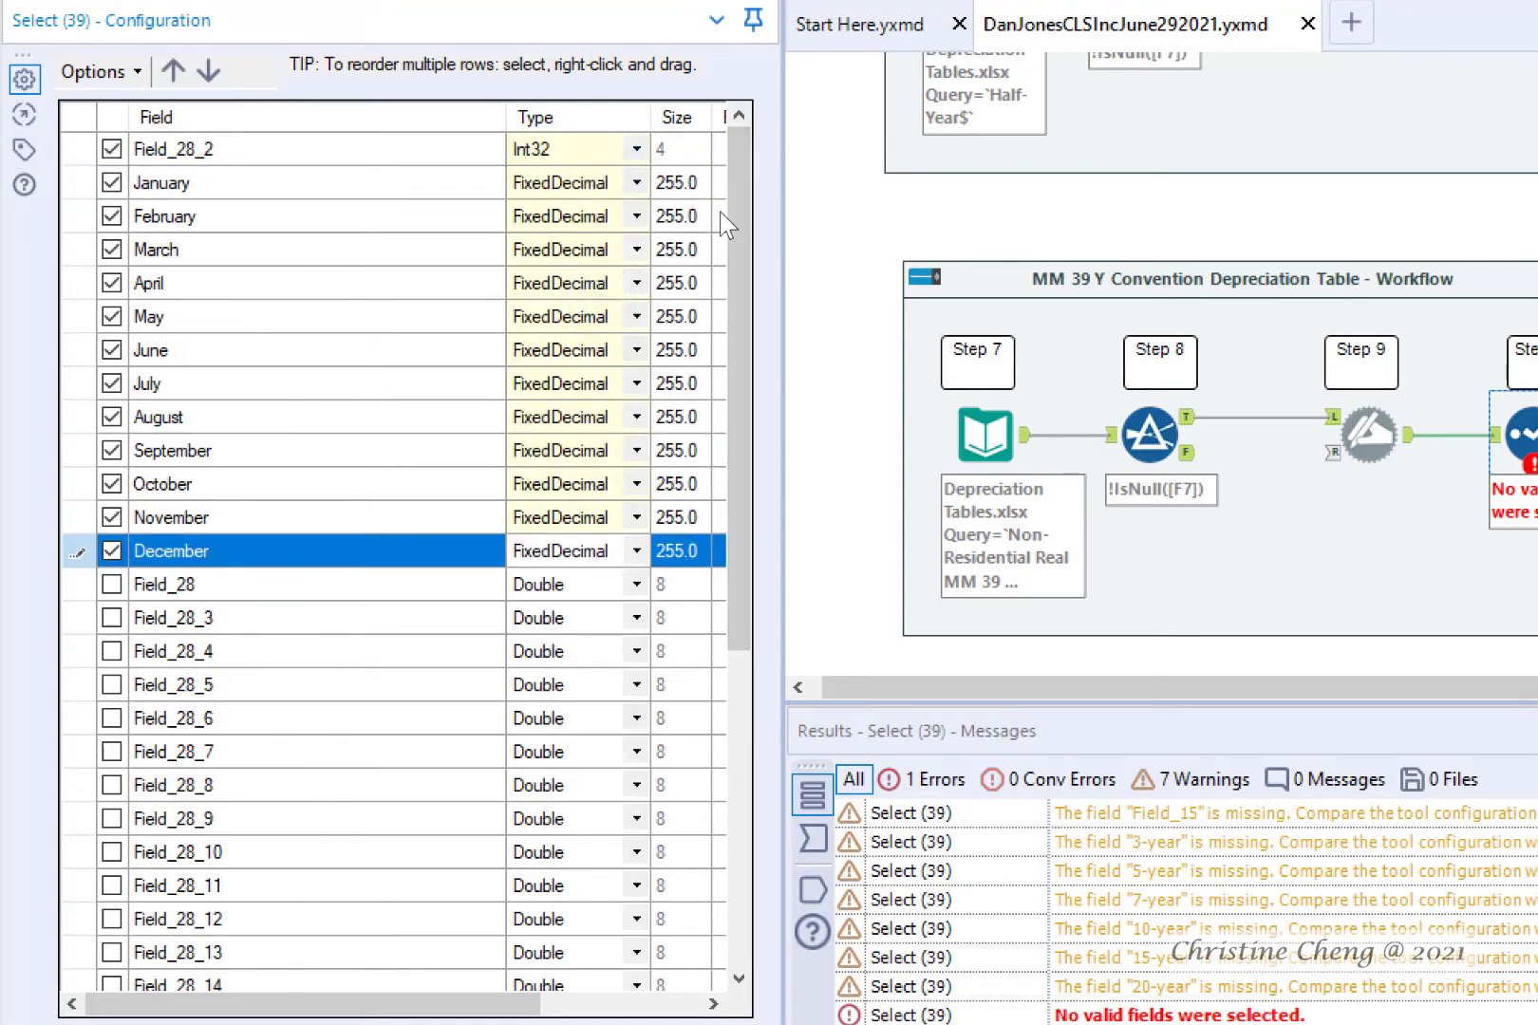
click(691, 181)
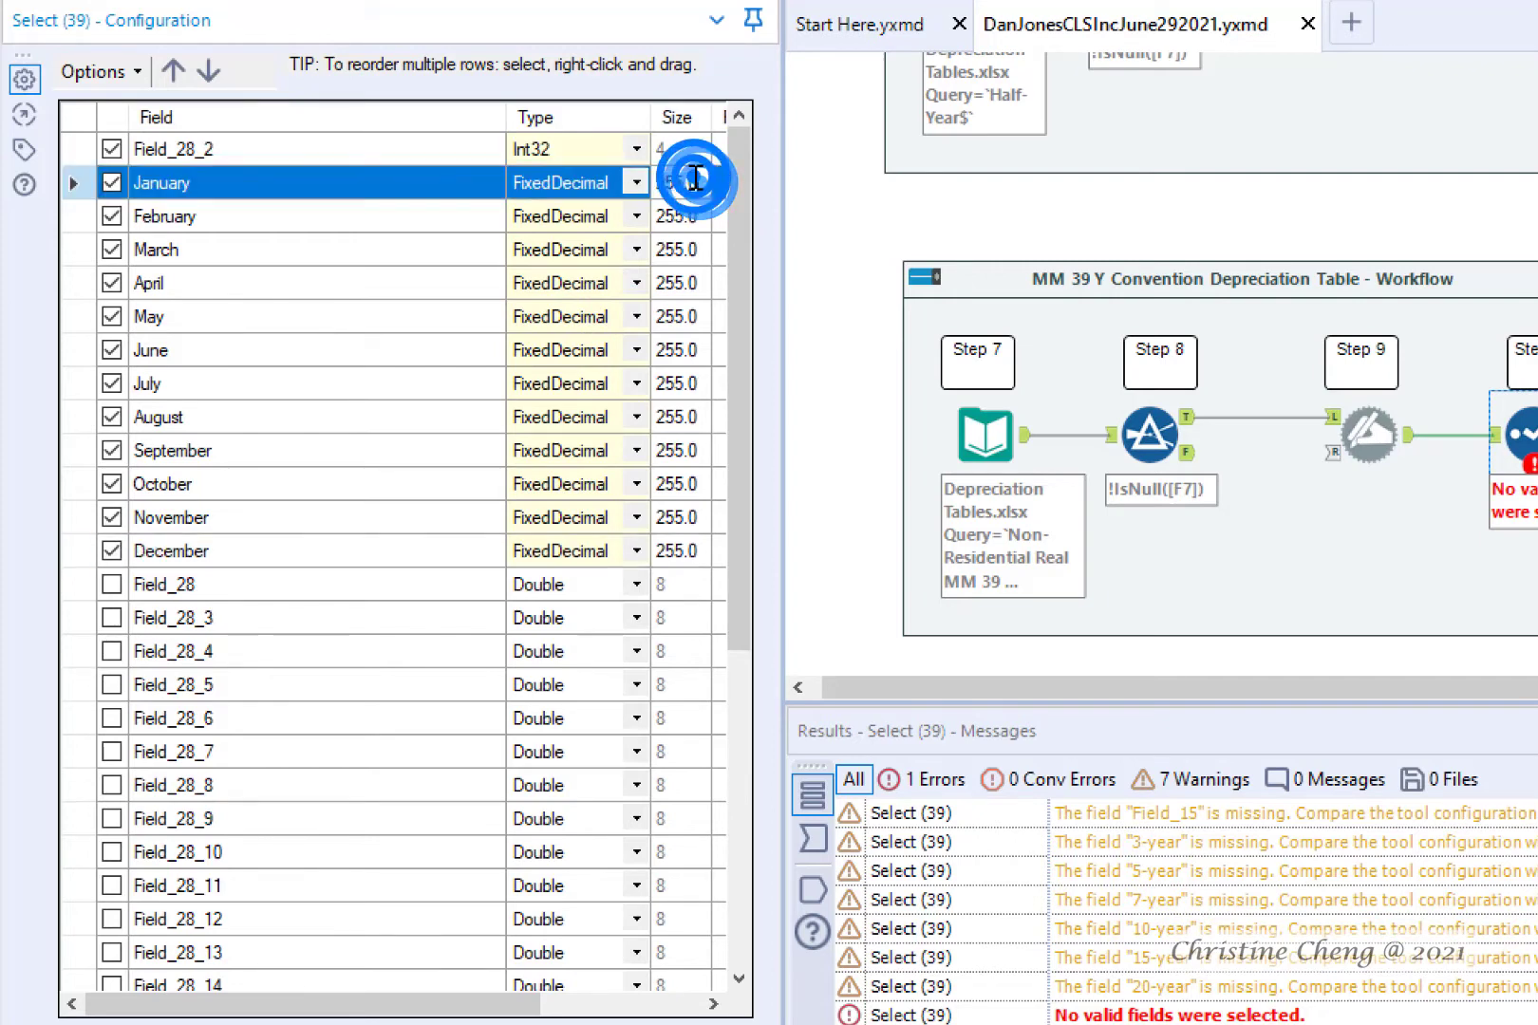
key(BackSpace)
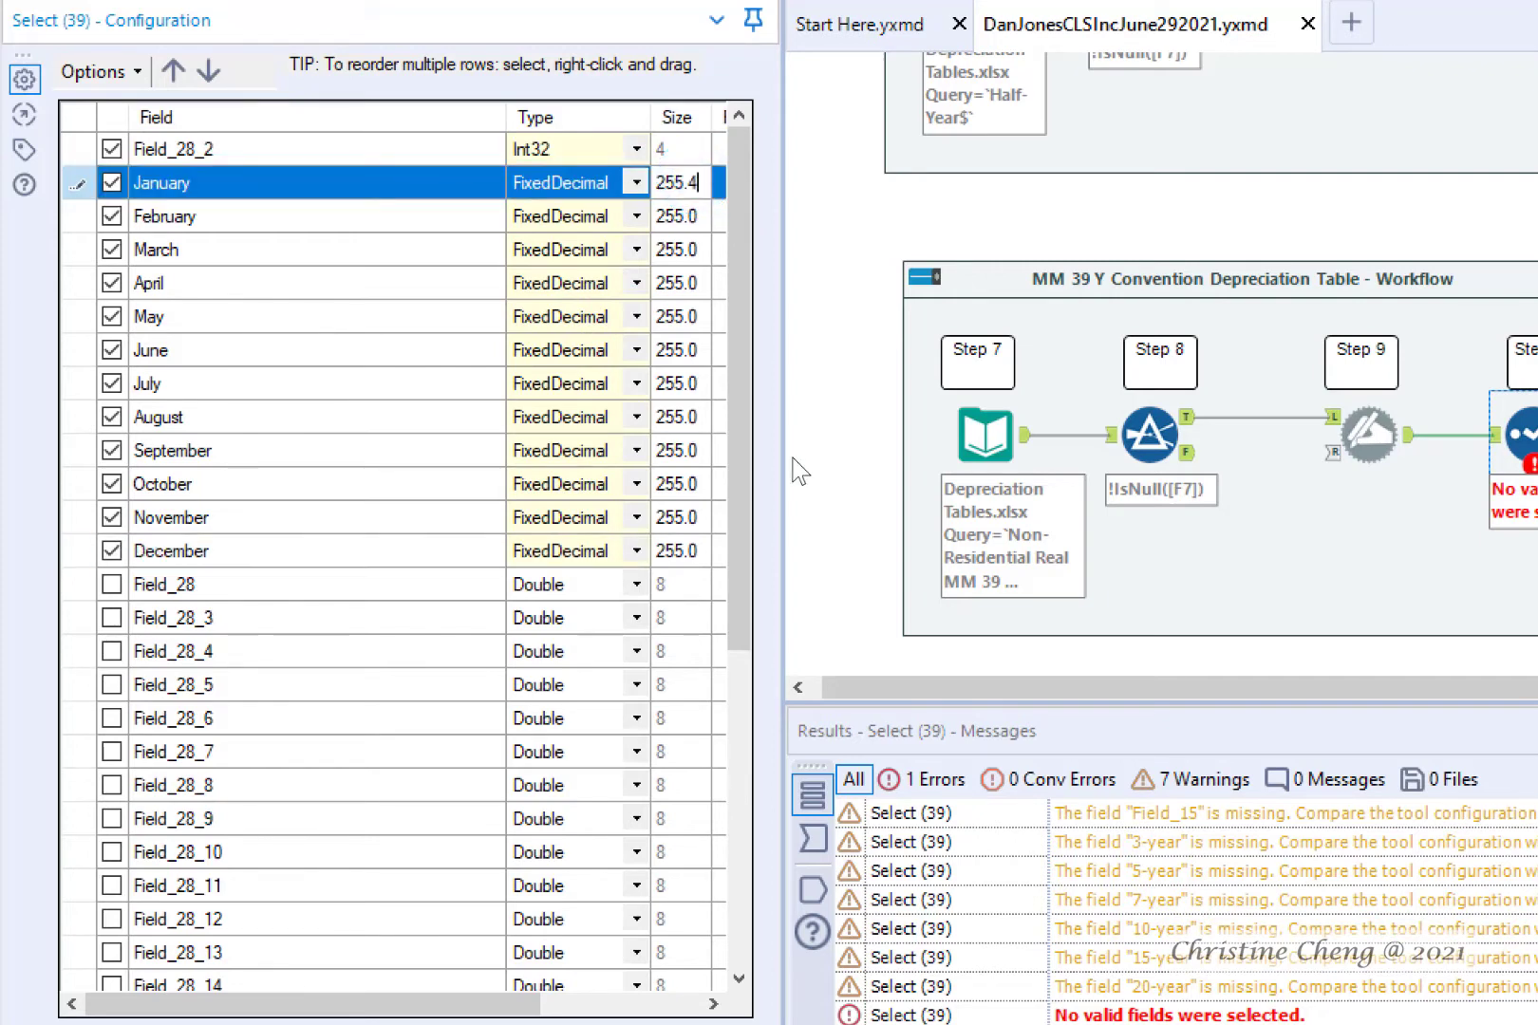
text(4)
key(Return)
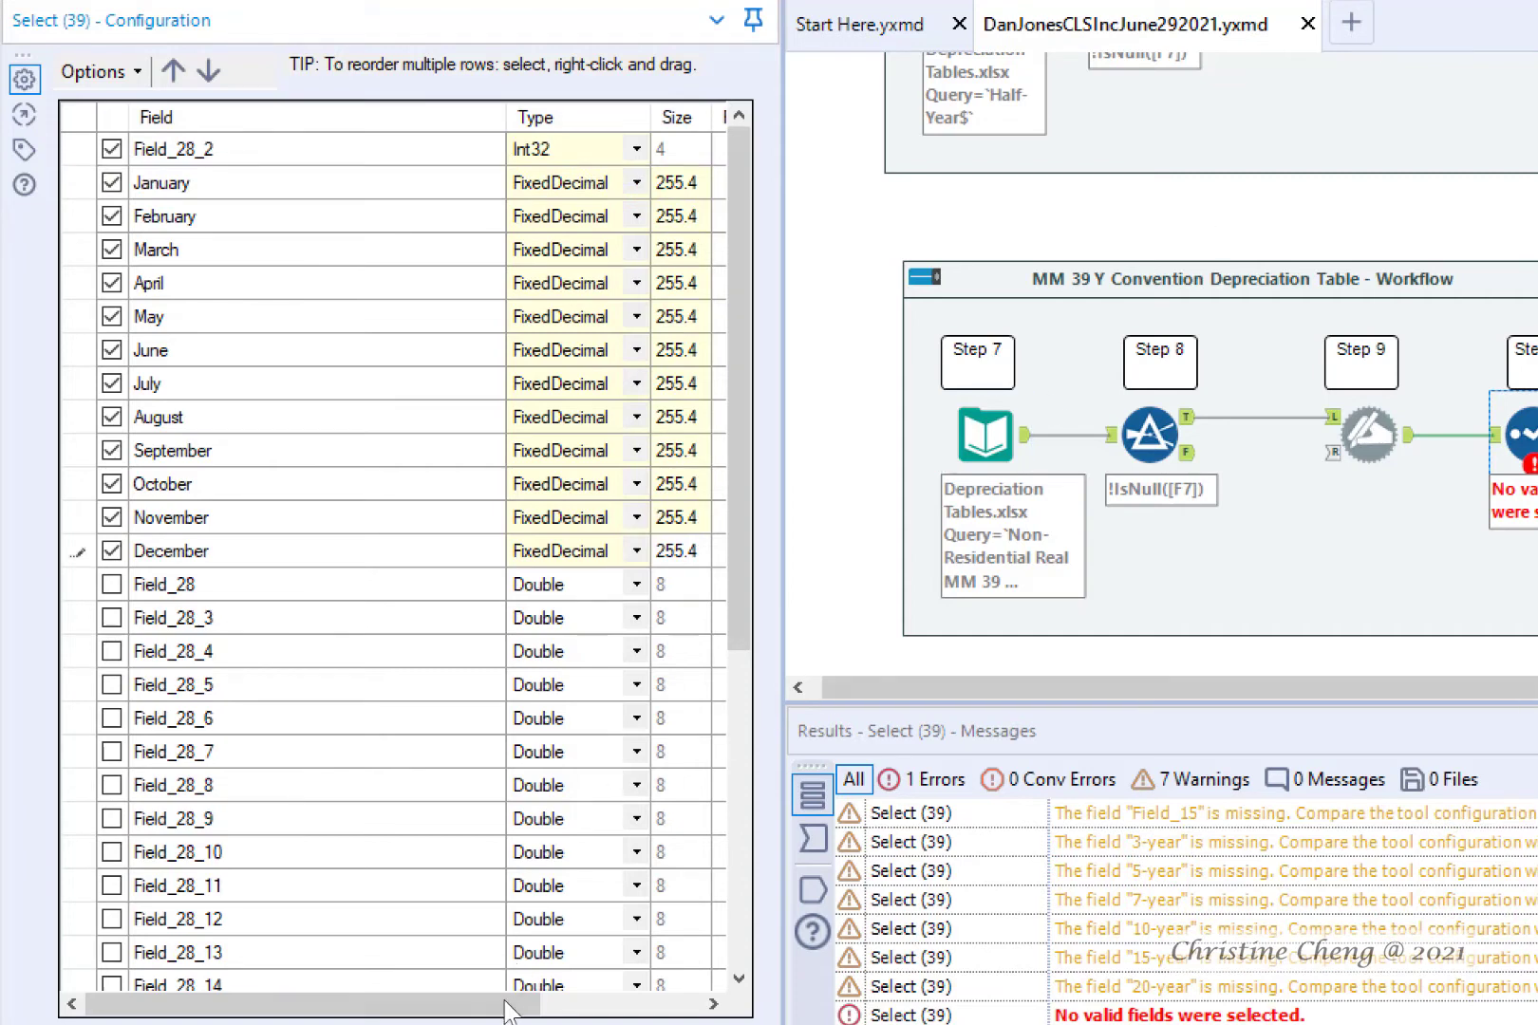
Rename Field_28_2 as "Recovery Year" in the Select tool.
drag(487, 1008, 653, 1006)
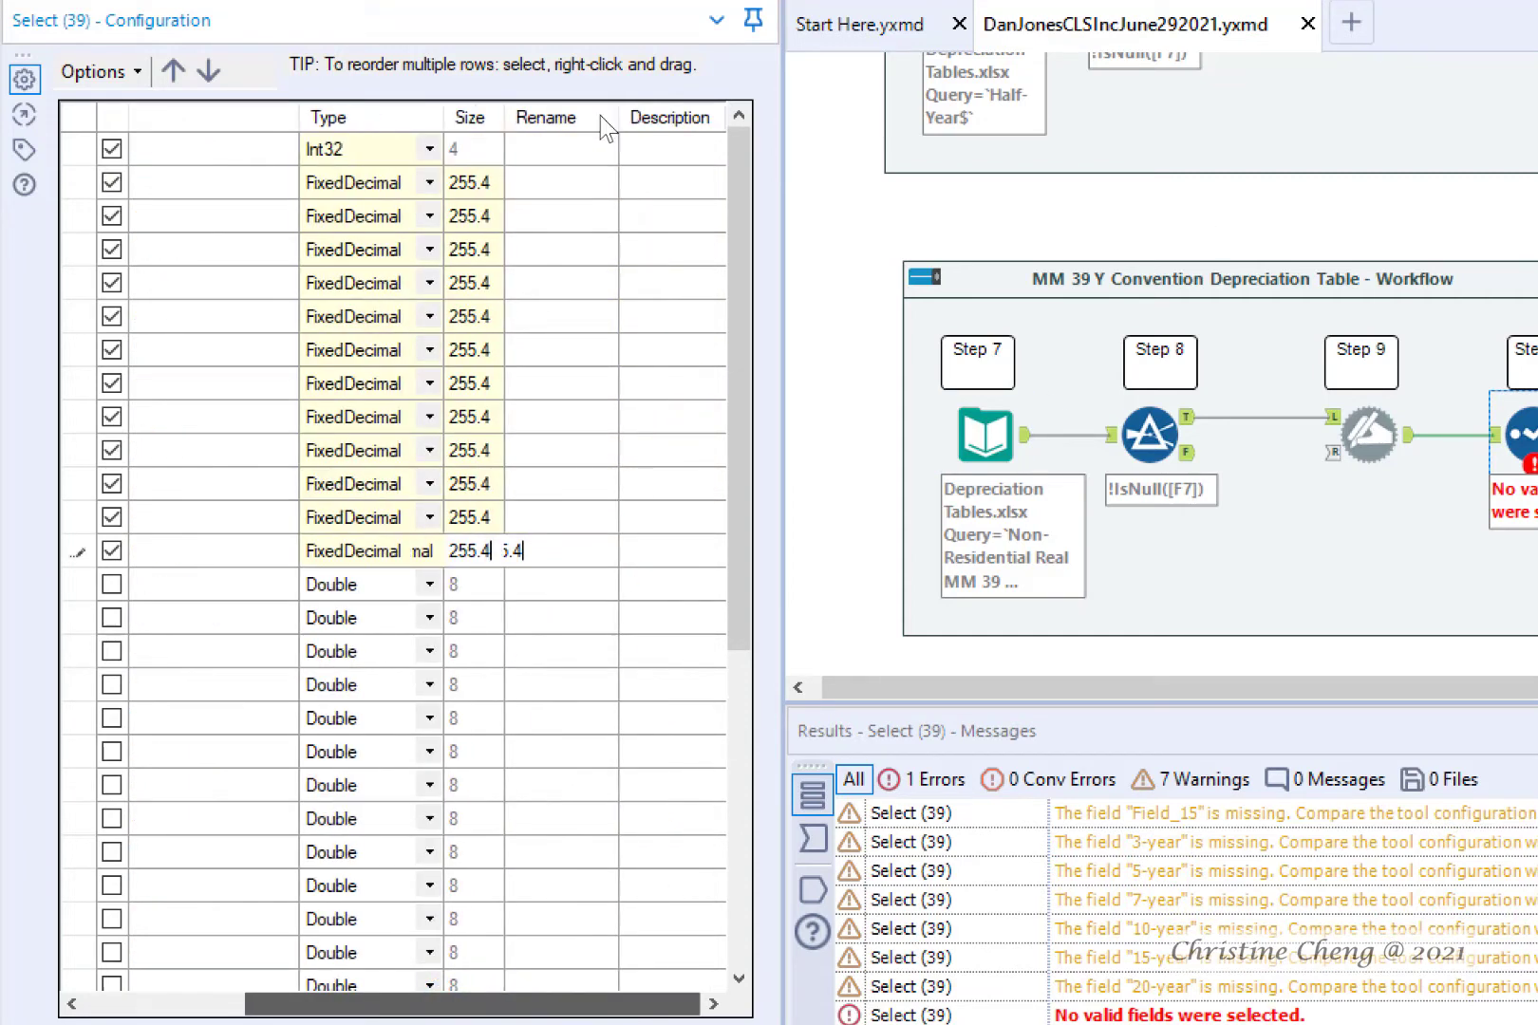
click(558, 141)
text(R)
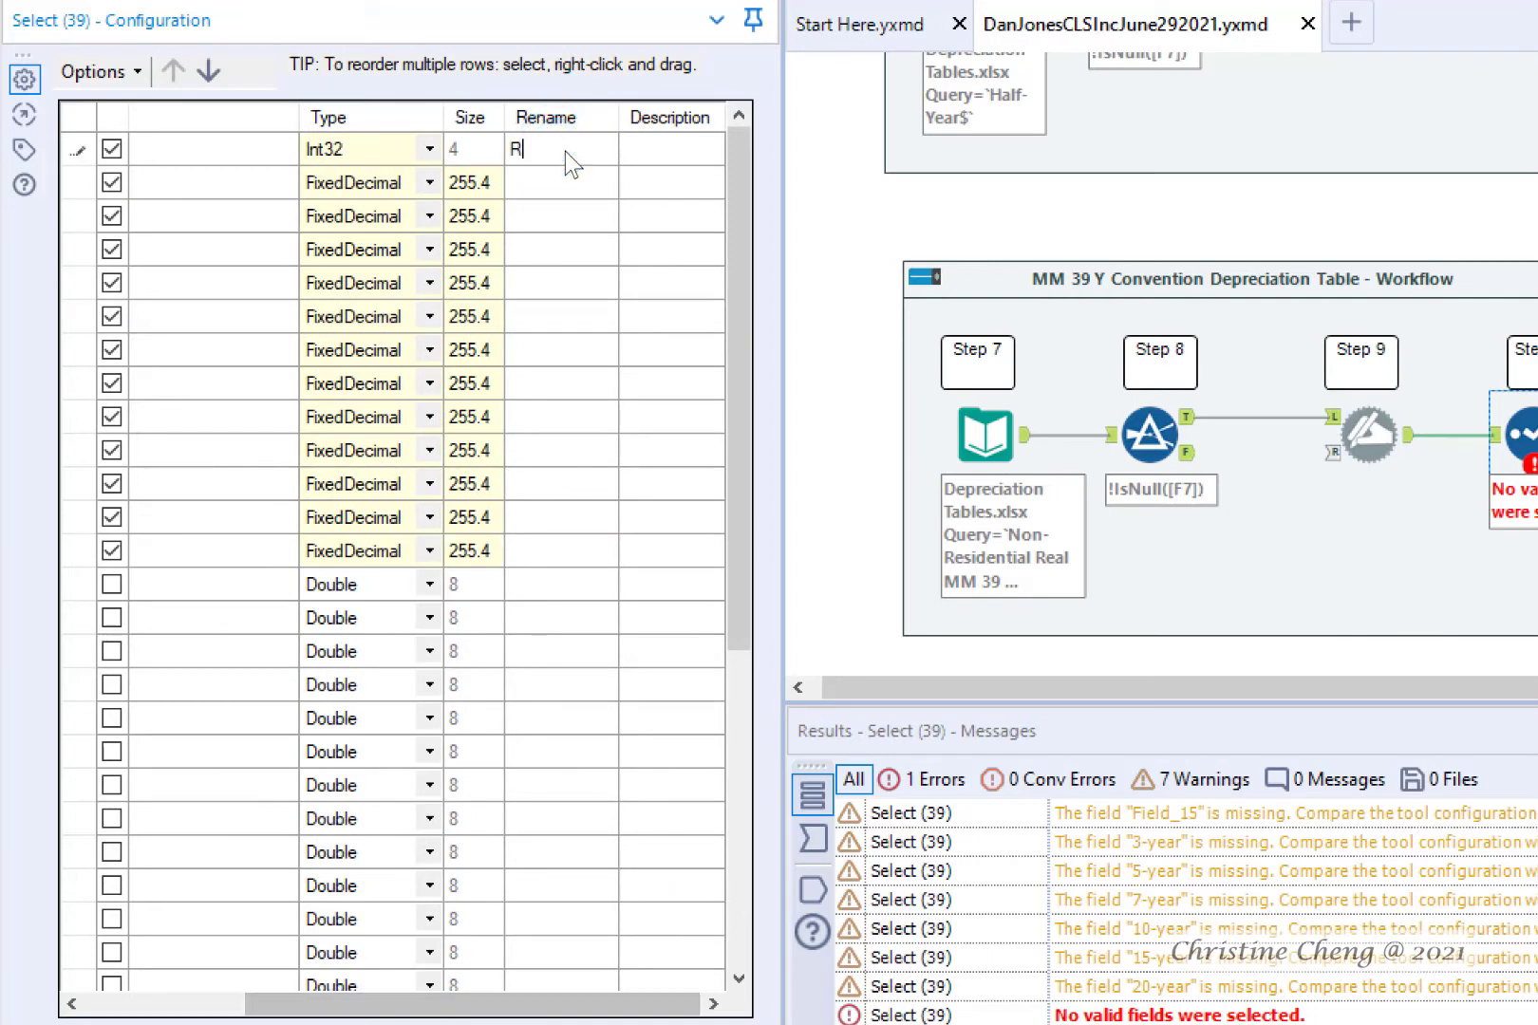
text(ecovery Year)
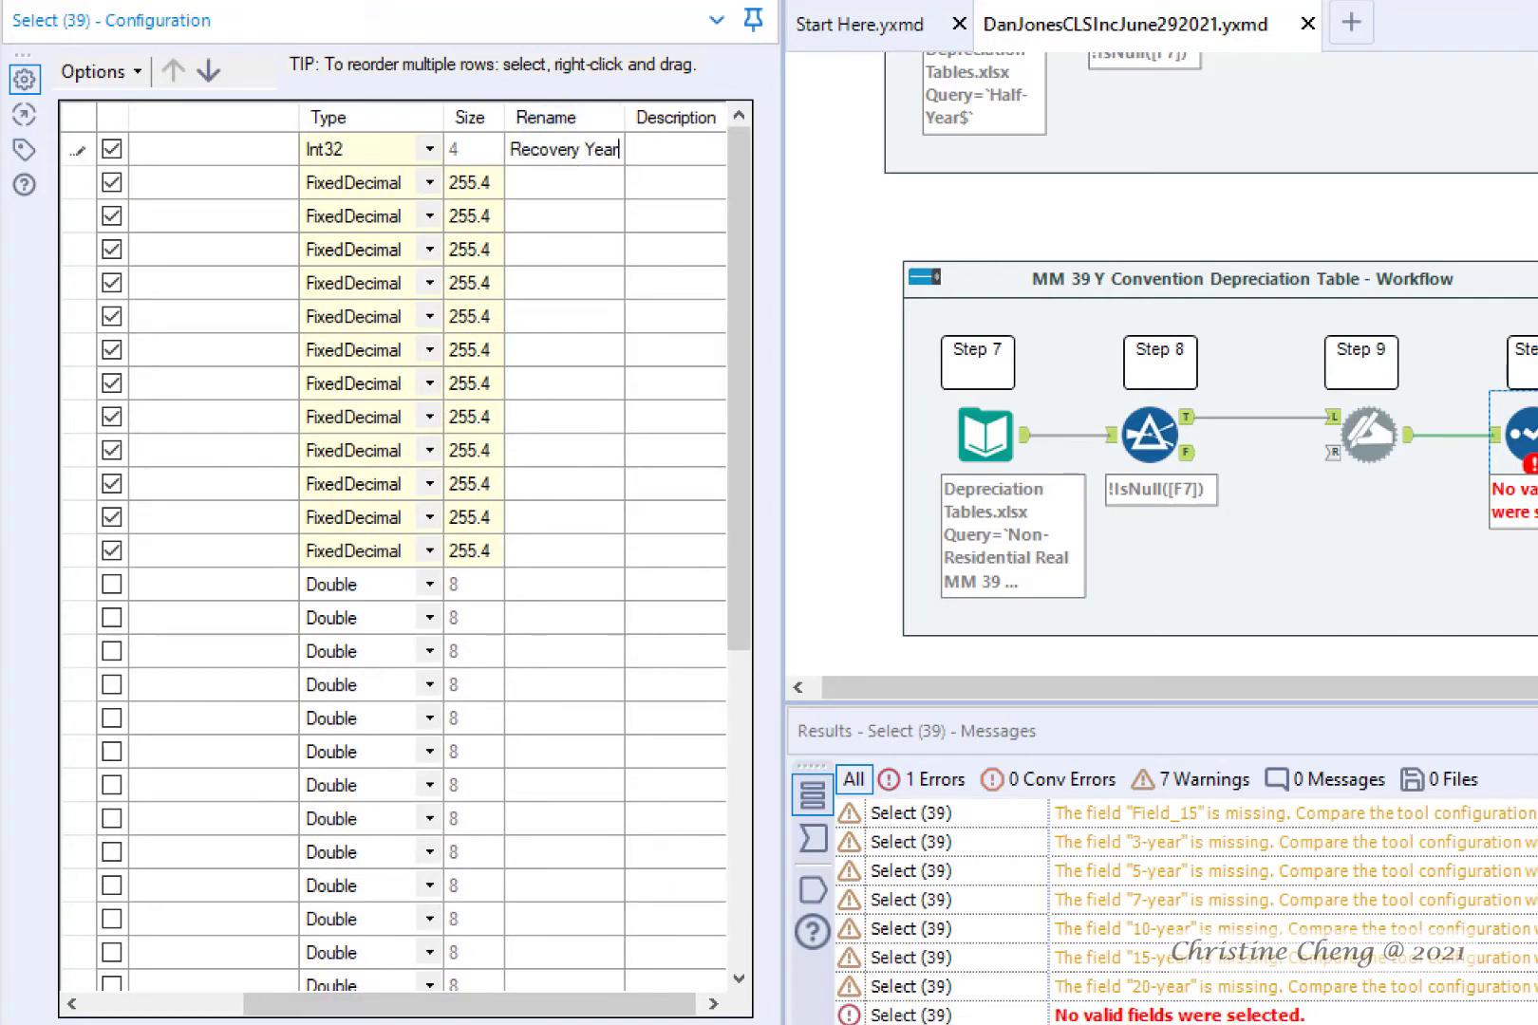
Run the workflow, dismiss the completion message and examine the Step 10 Select tool's output across its month columns.
key(ctrl+r)
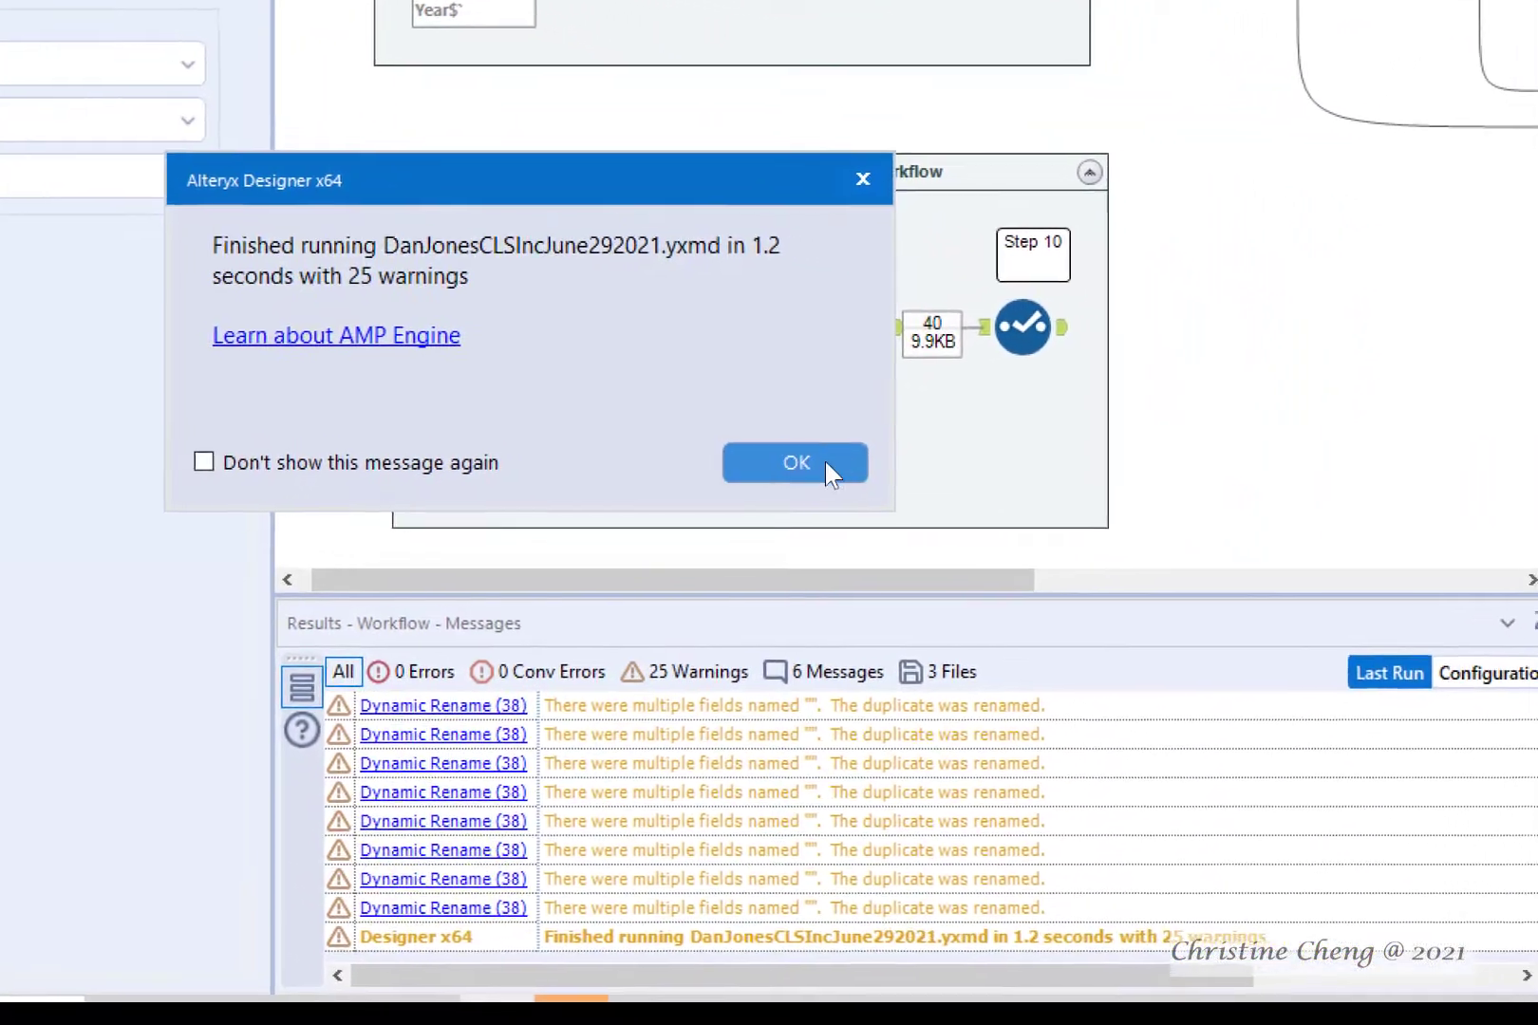
click(786, 458)
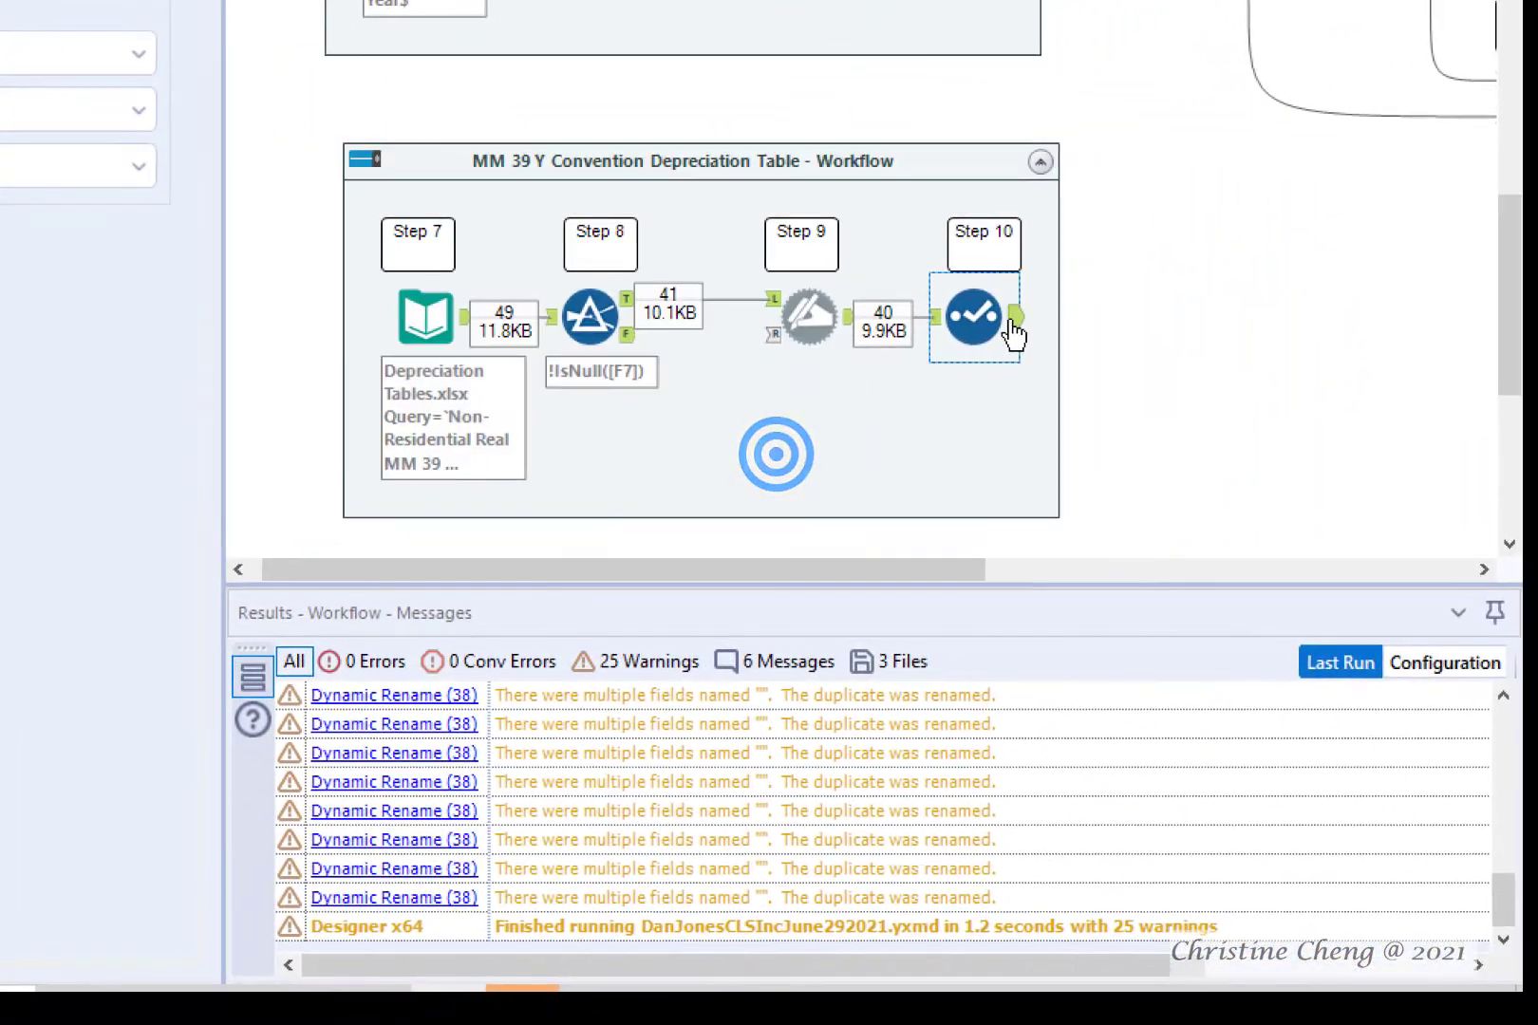
click(1012, 328)
click(1012, 316)
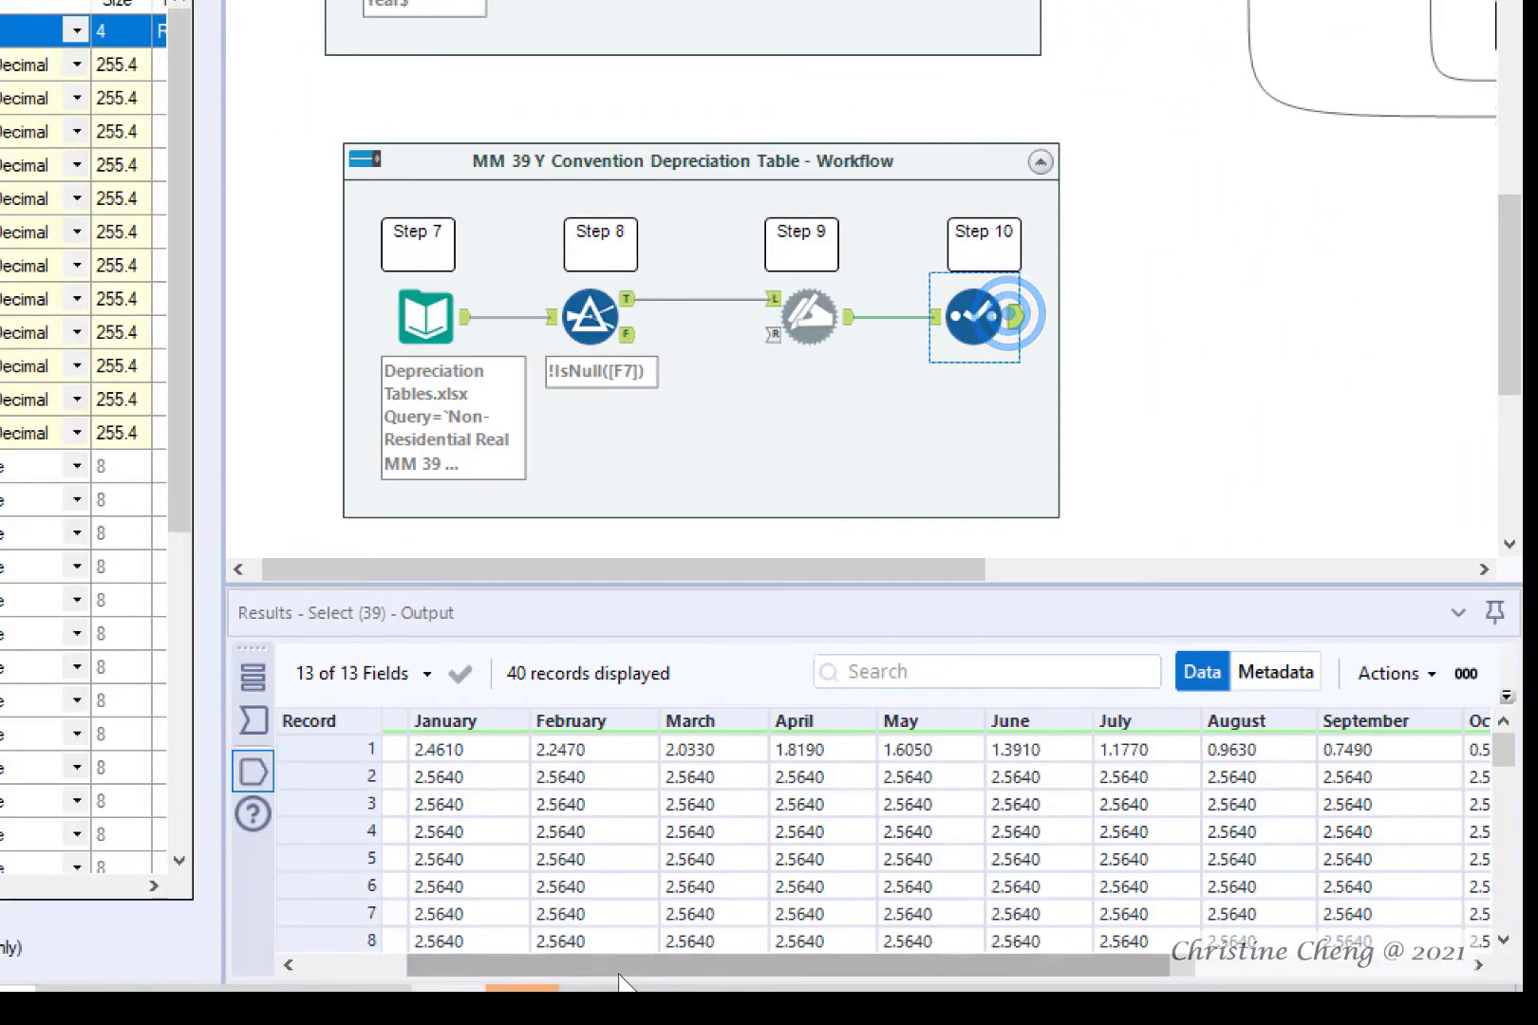
drag(612, 966, 773, 977)
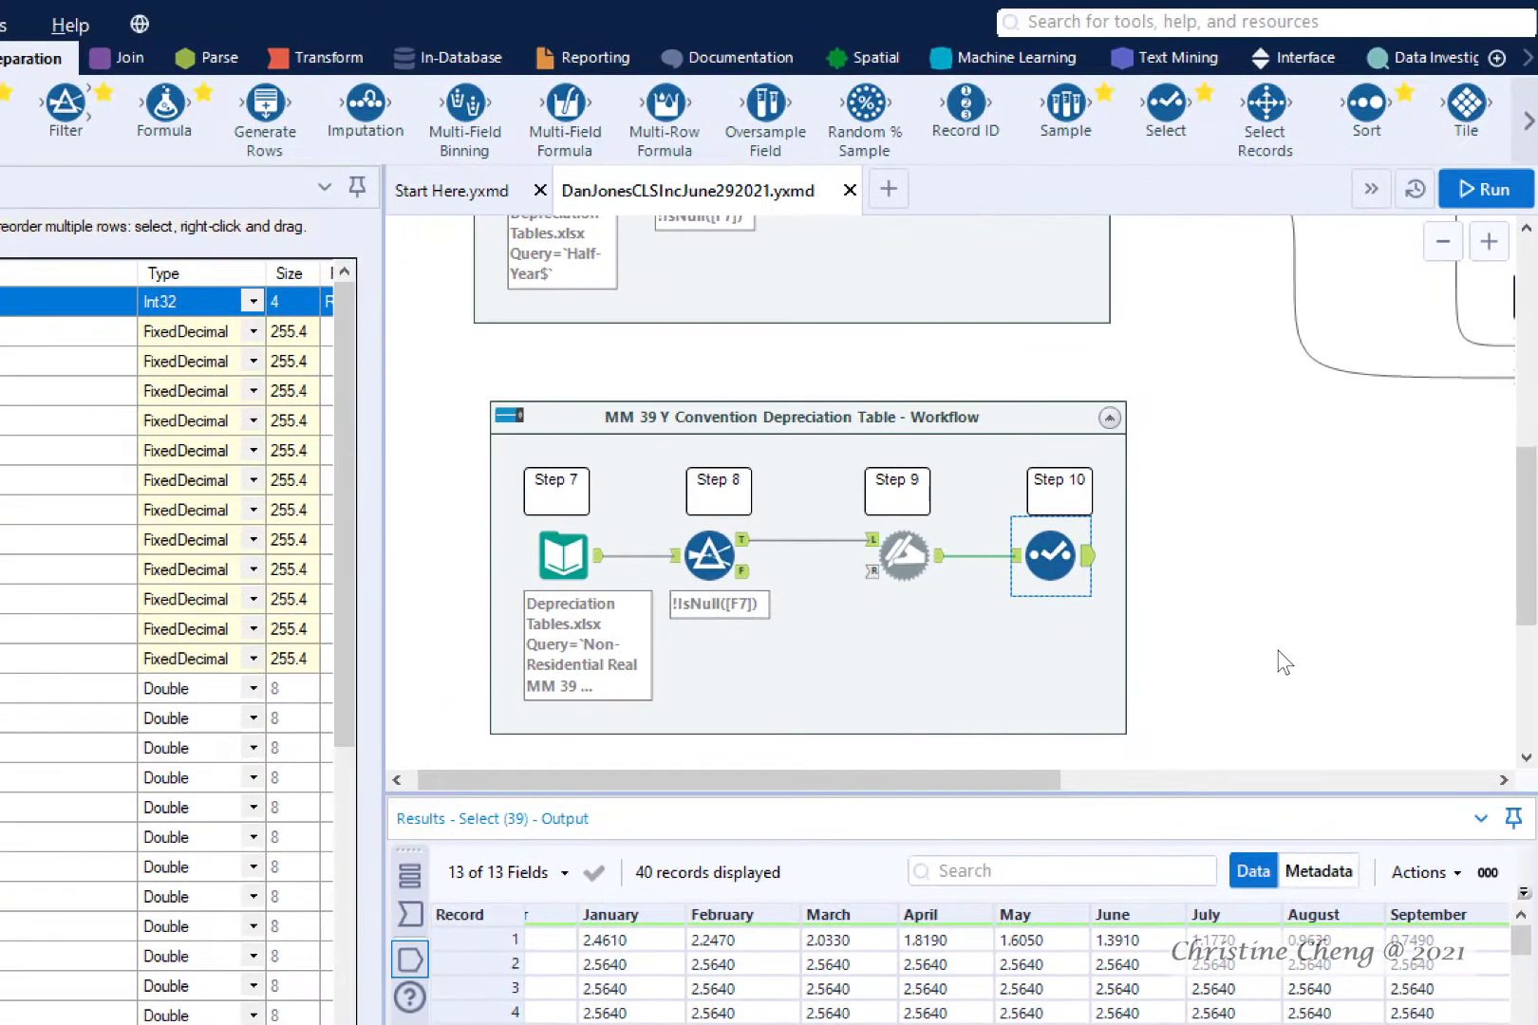
Add a Join tool below the Step 11 Join and connect the Step 10 Select output to its right input.
scroll(1278, 650, right, 5)
click(123, 57)
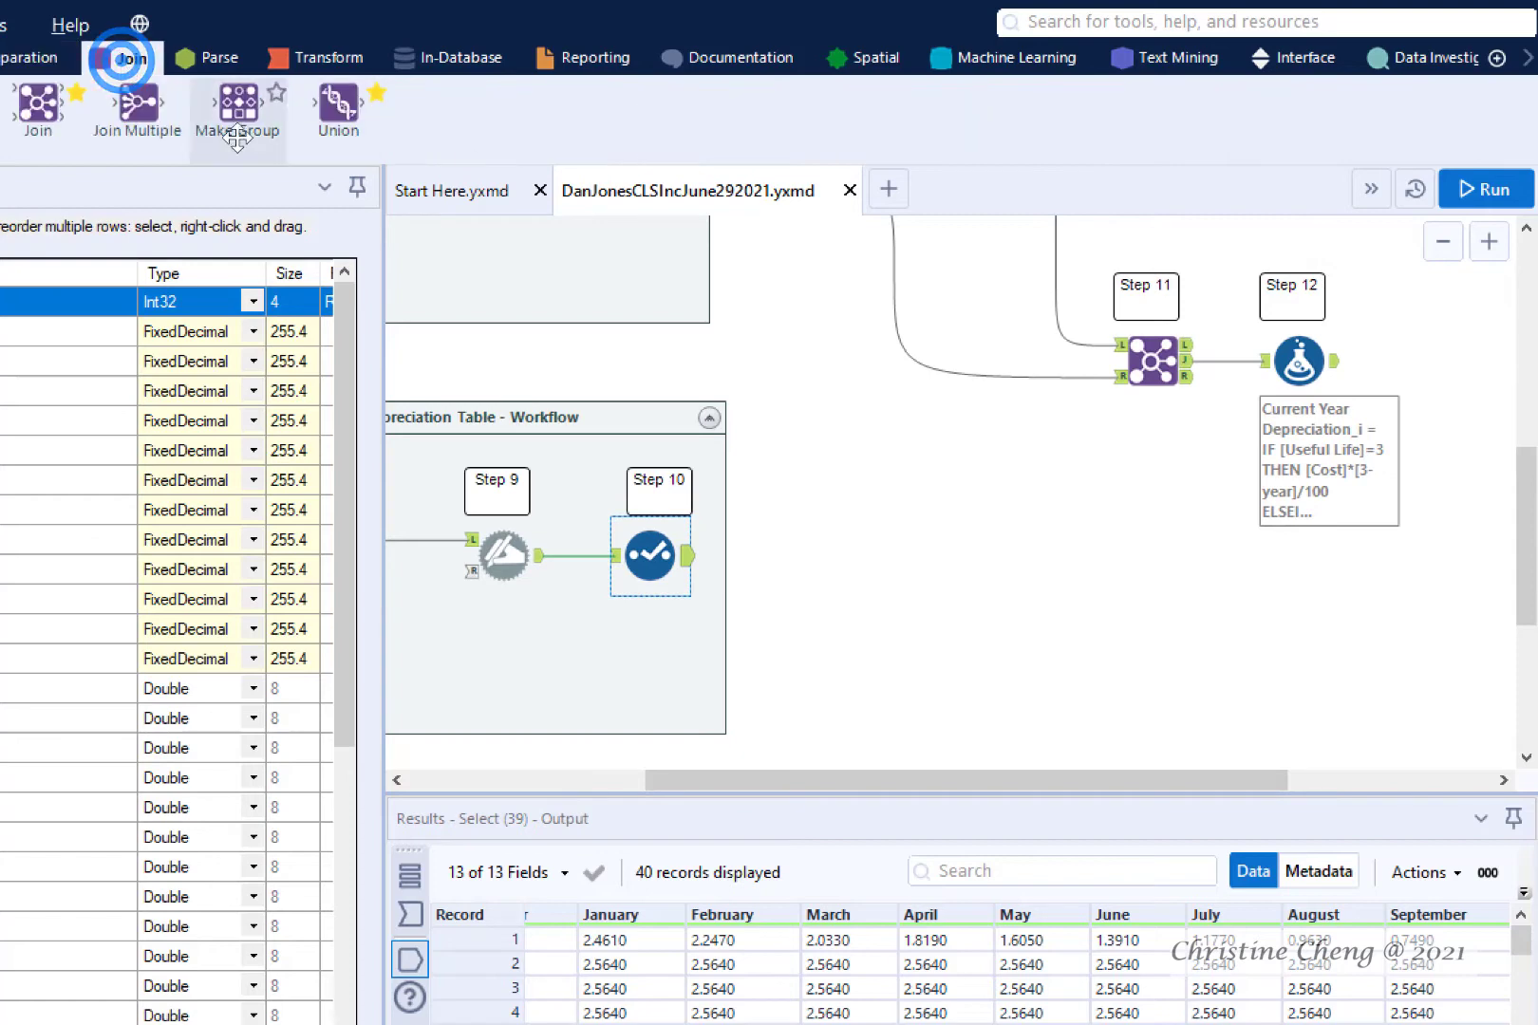
drag(44, 95, 1156, 624)
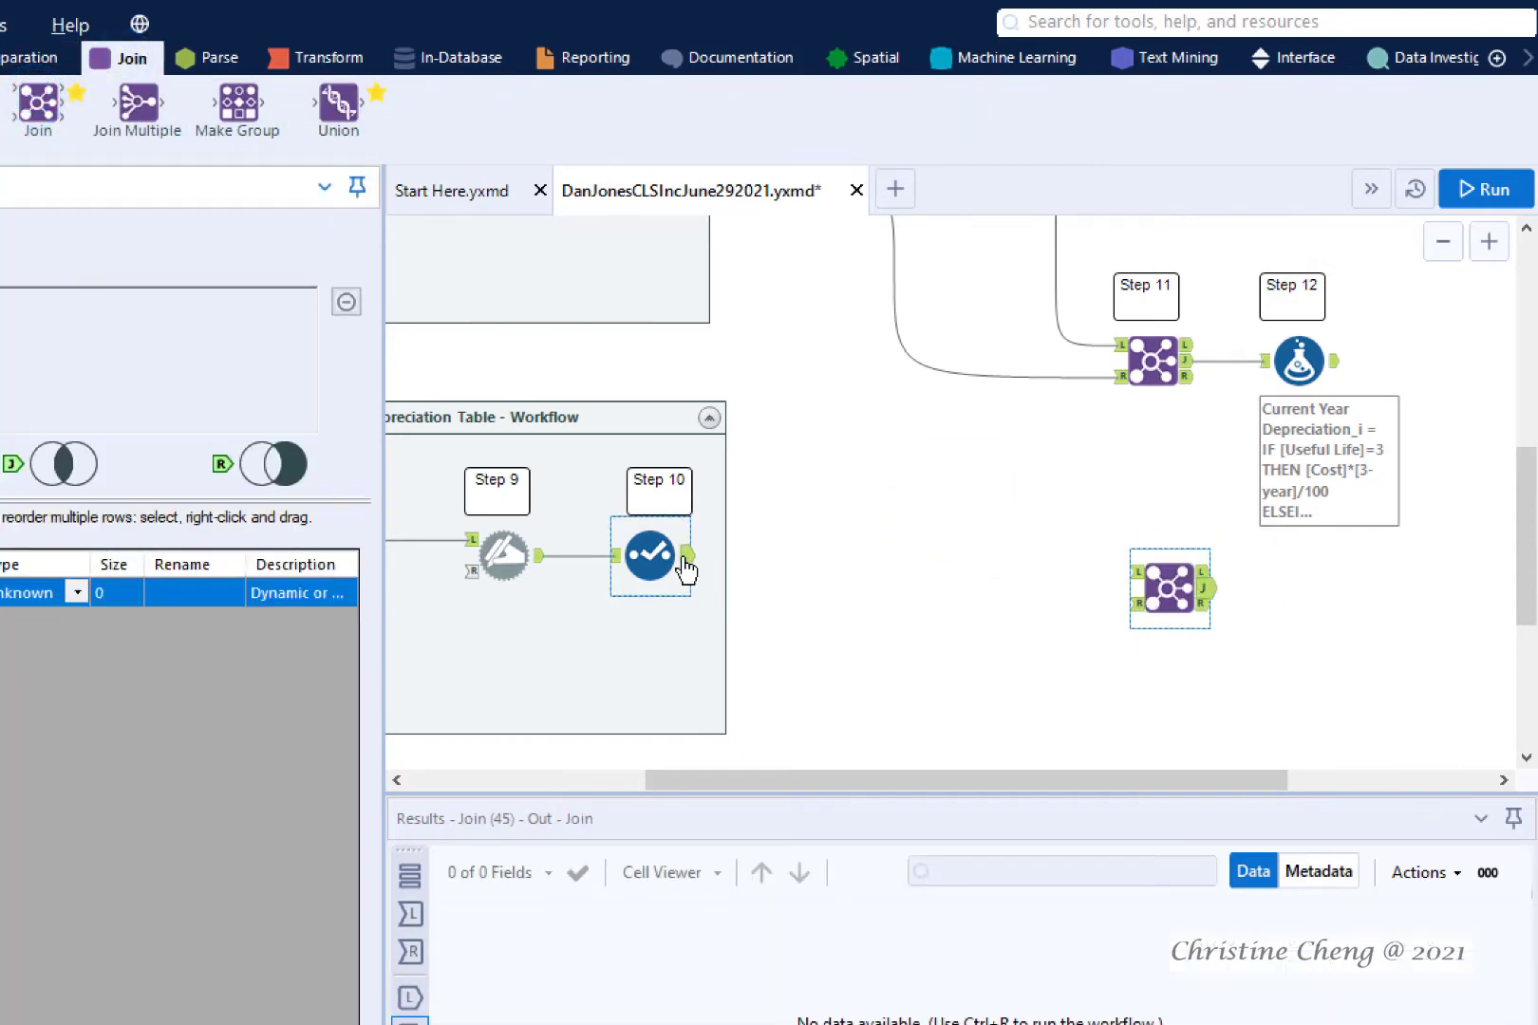
drag(685, 558, 1147, 617)
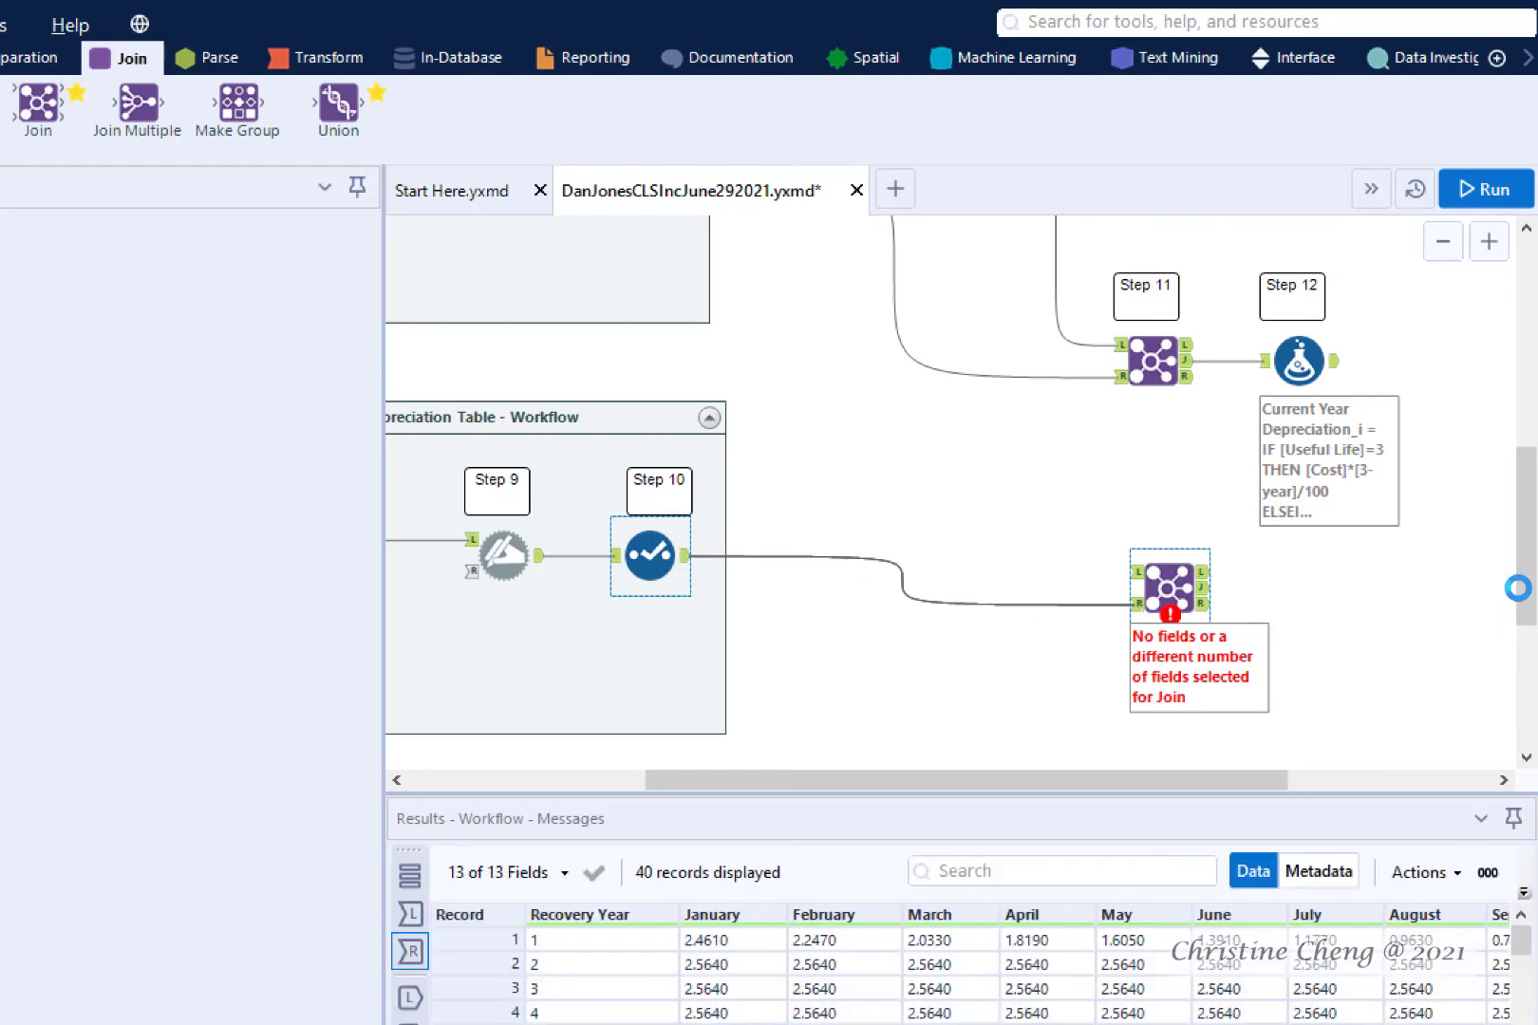
Connect the False output of the Step 6 Filter to the new Join tool's left input.
drag(1523, 585, 1525, 465)
click(1010, 410)
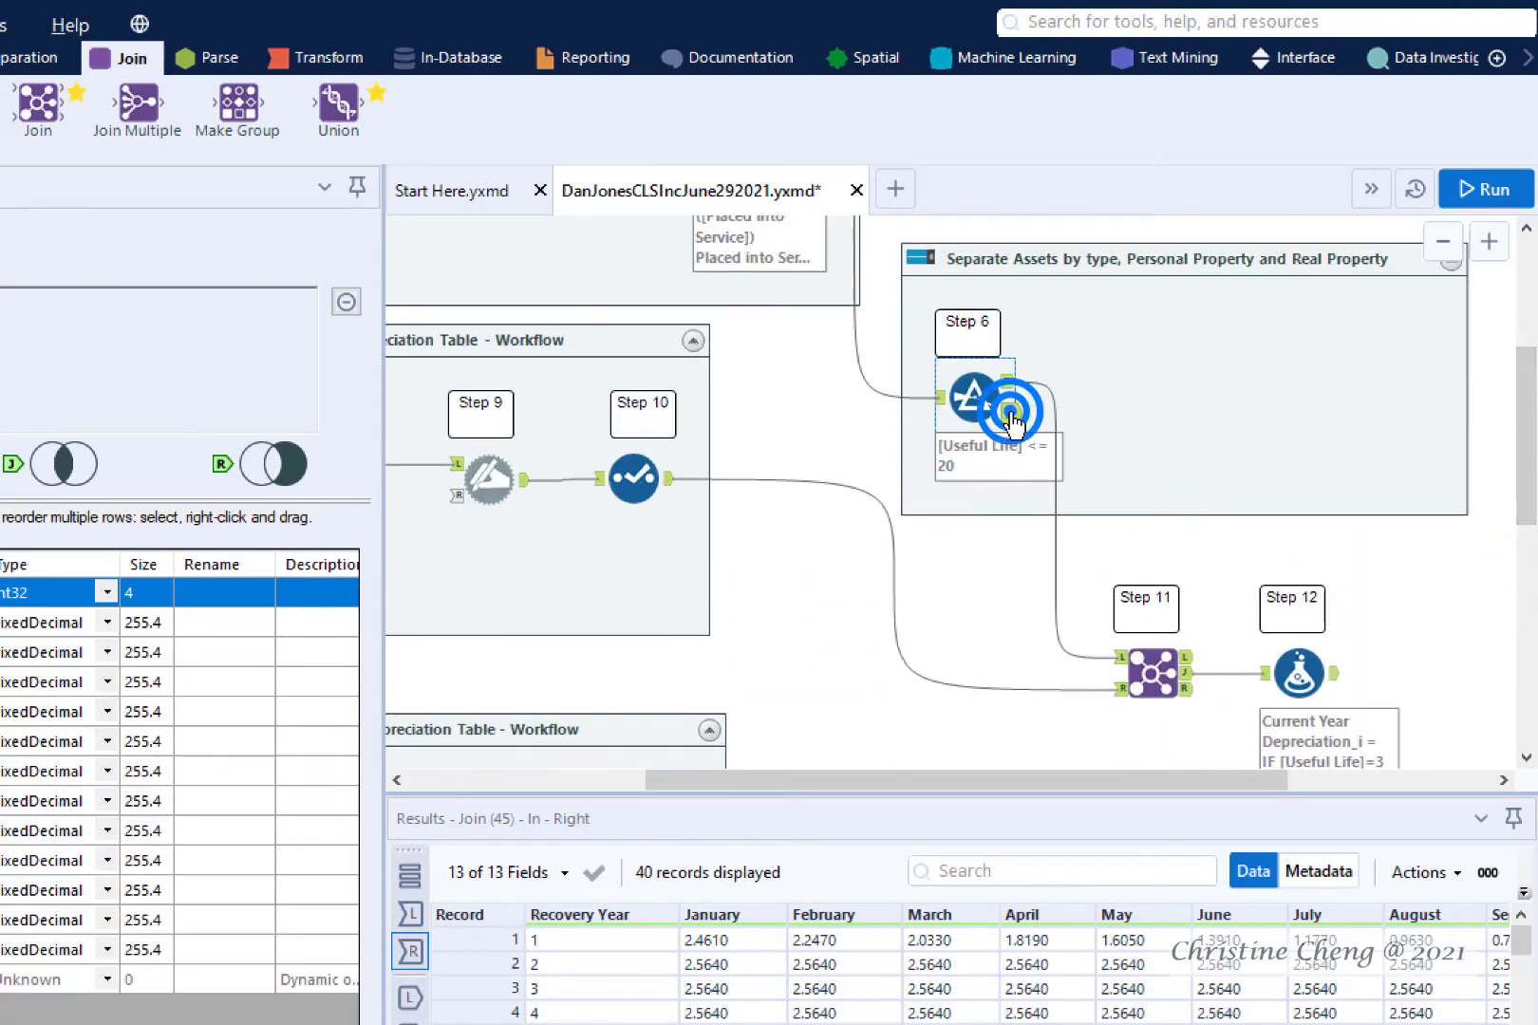
drag(1010, 410, 1130, 486)
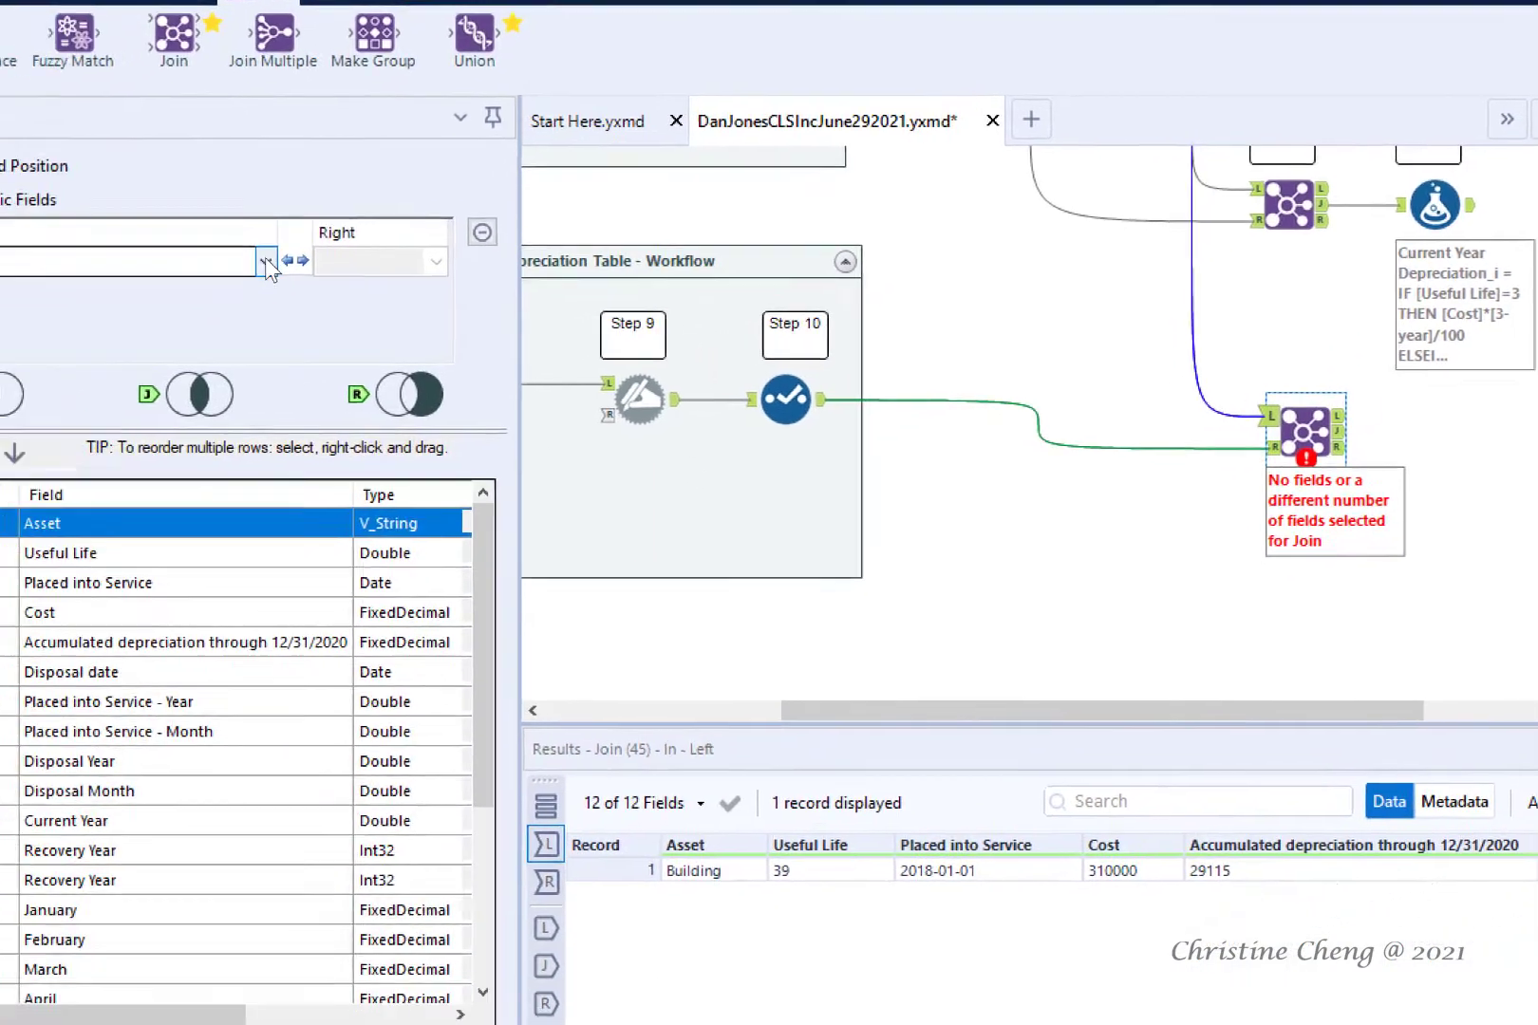
Join both inputs on Recovery Year and exclude the right-hand Recovery Year and *Unknown fields from the output.
click(127, 334)
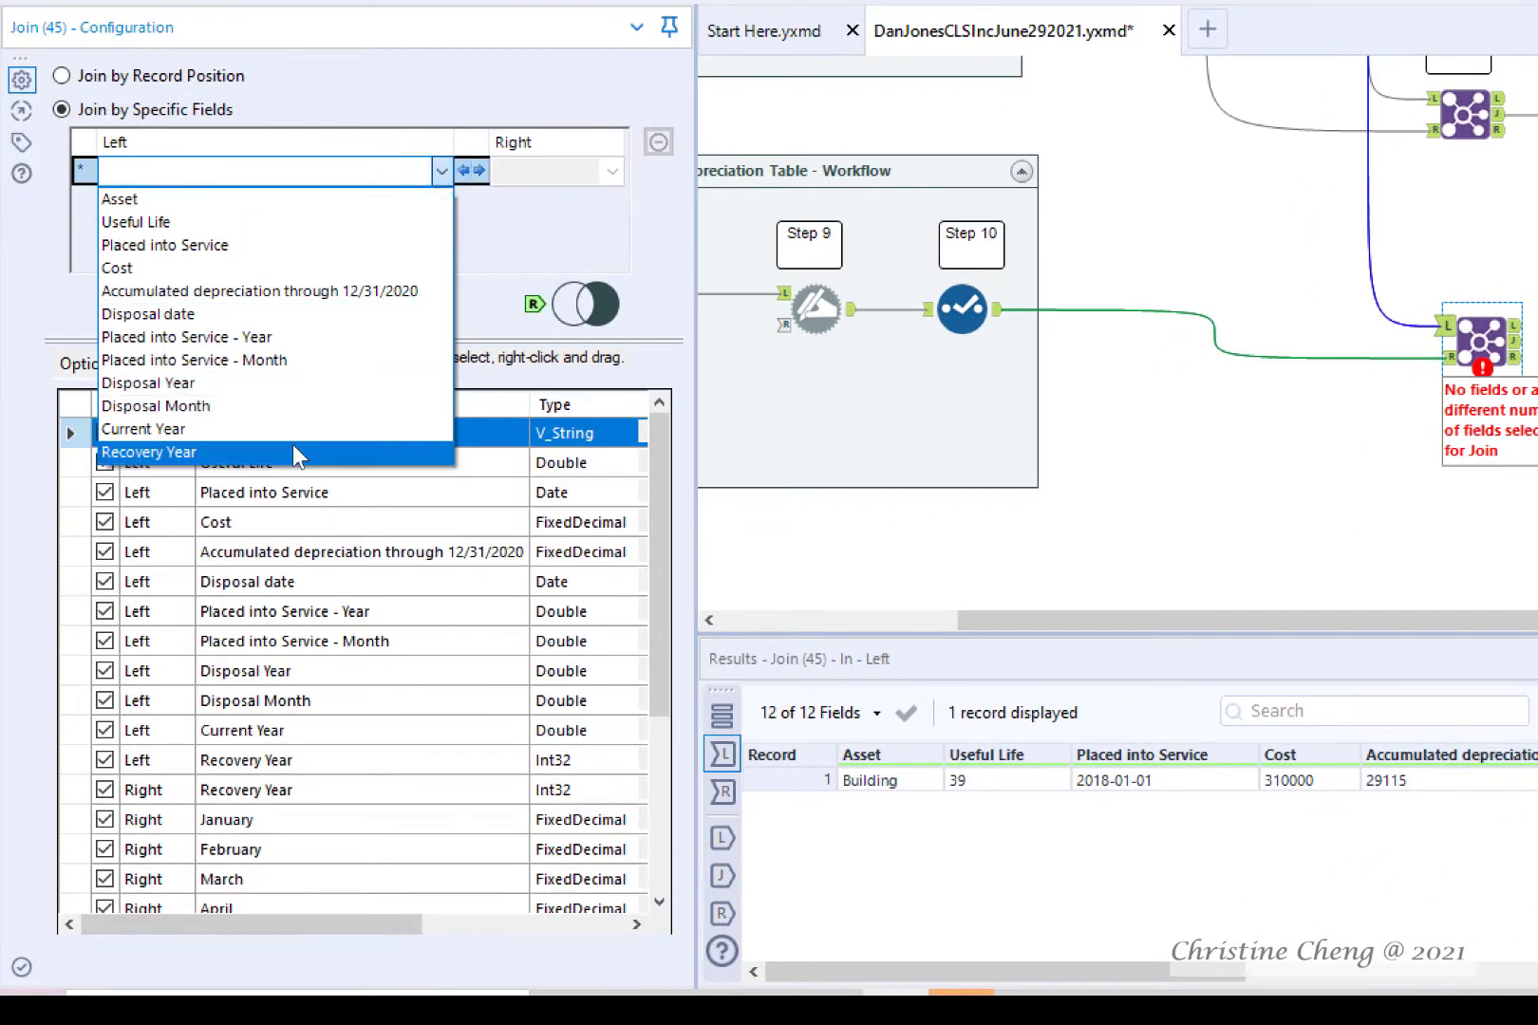
click(293, 447)
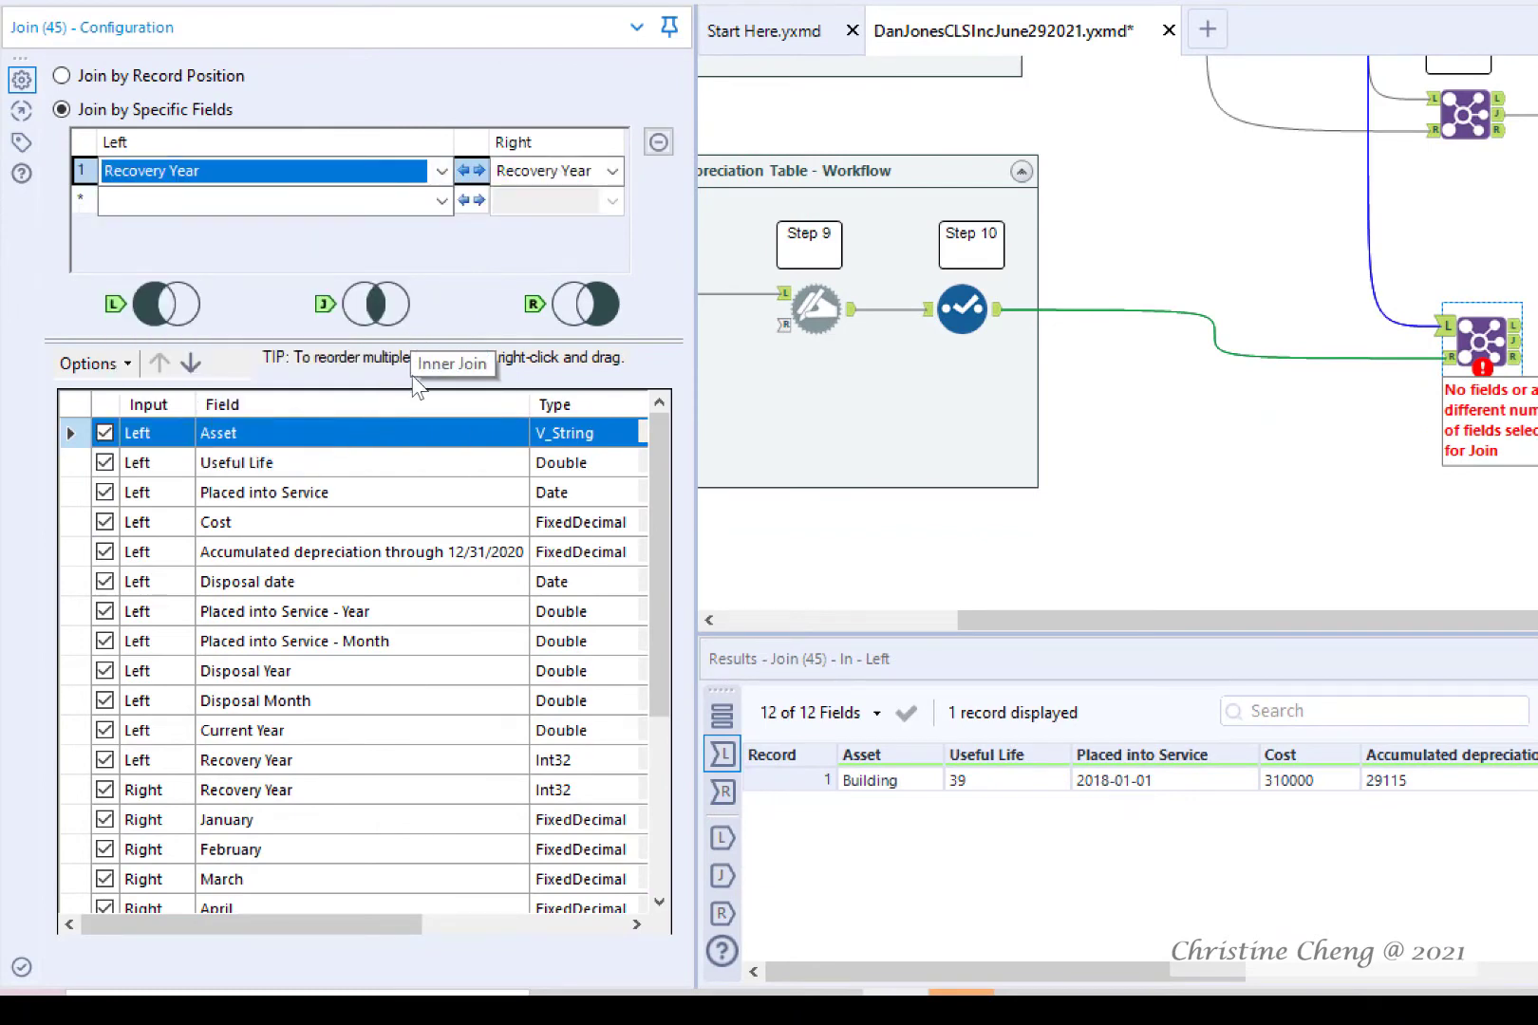
click(104, 790)
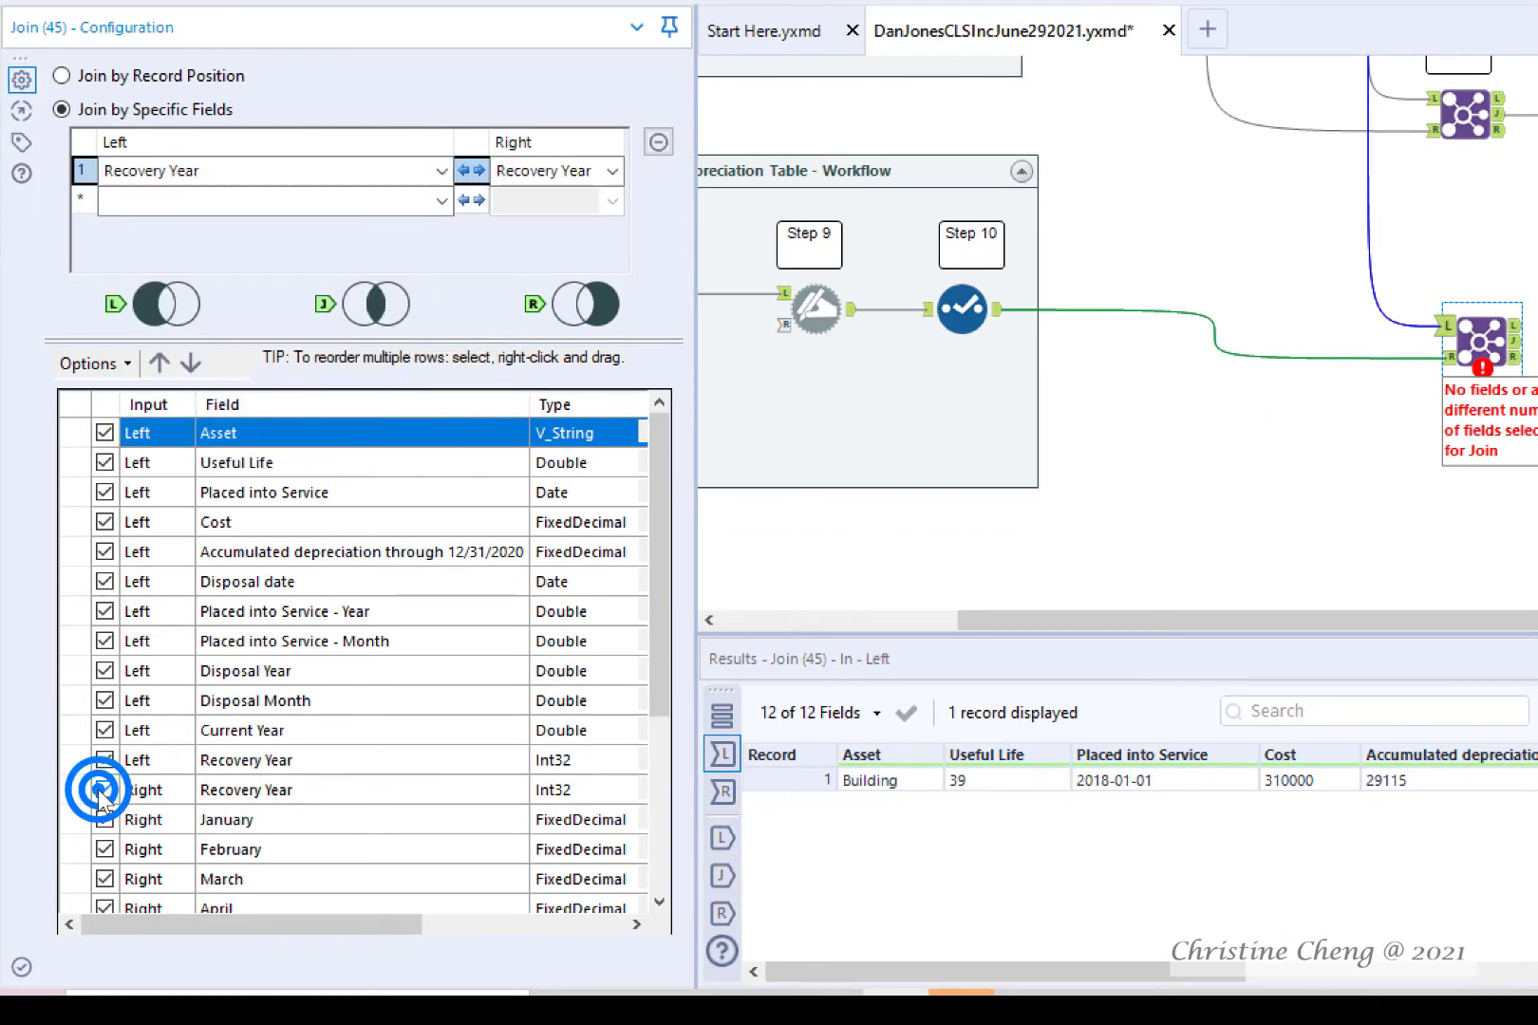
click(659, 593)
click(660, 593)
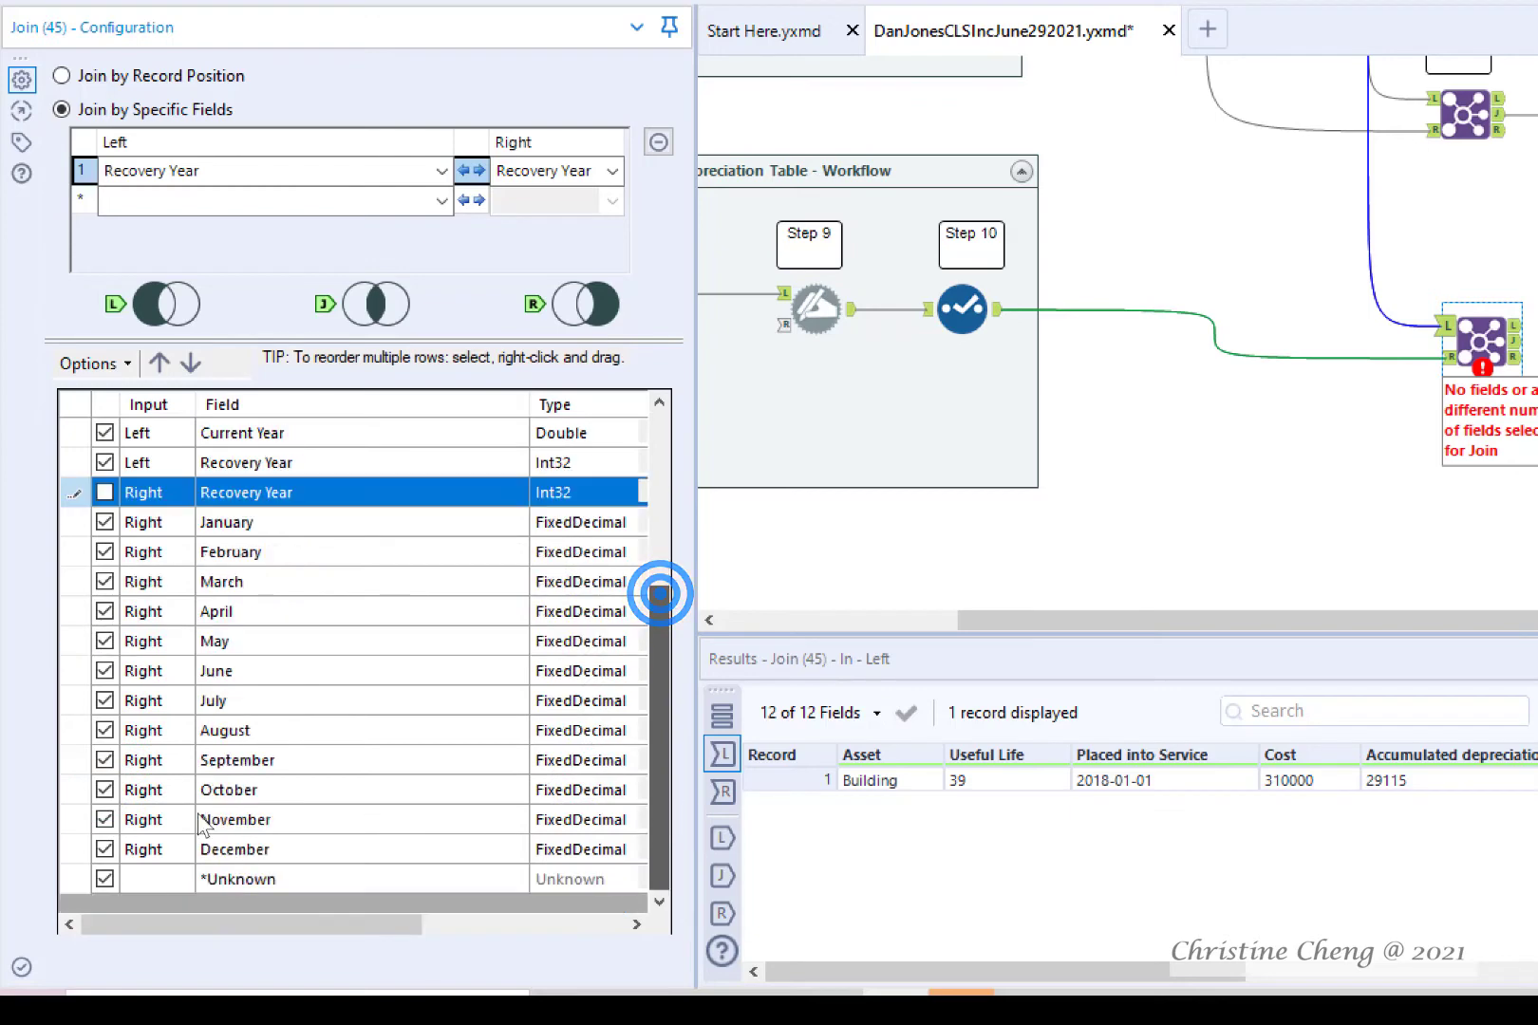
click(104, 879)
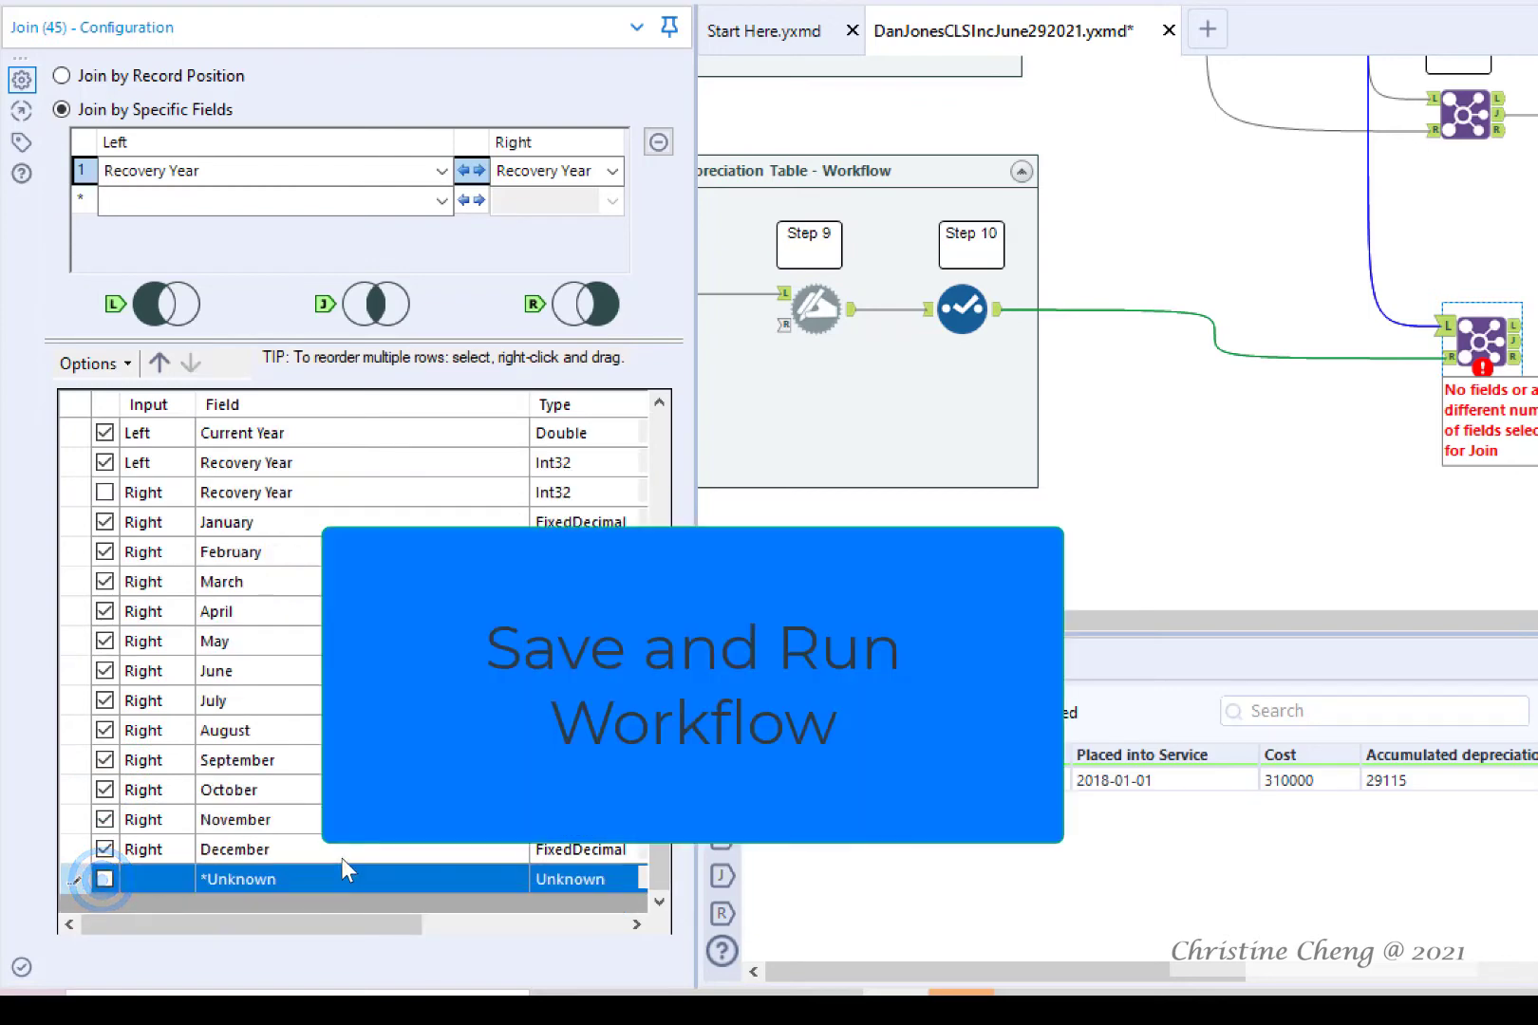
Save and run the workflow, dismiss the completion message and examine the new Join tool's joined output across its columns.
key(ctrl+s)
key(ctrl+r)
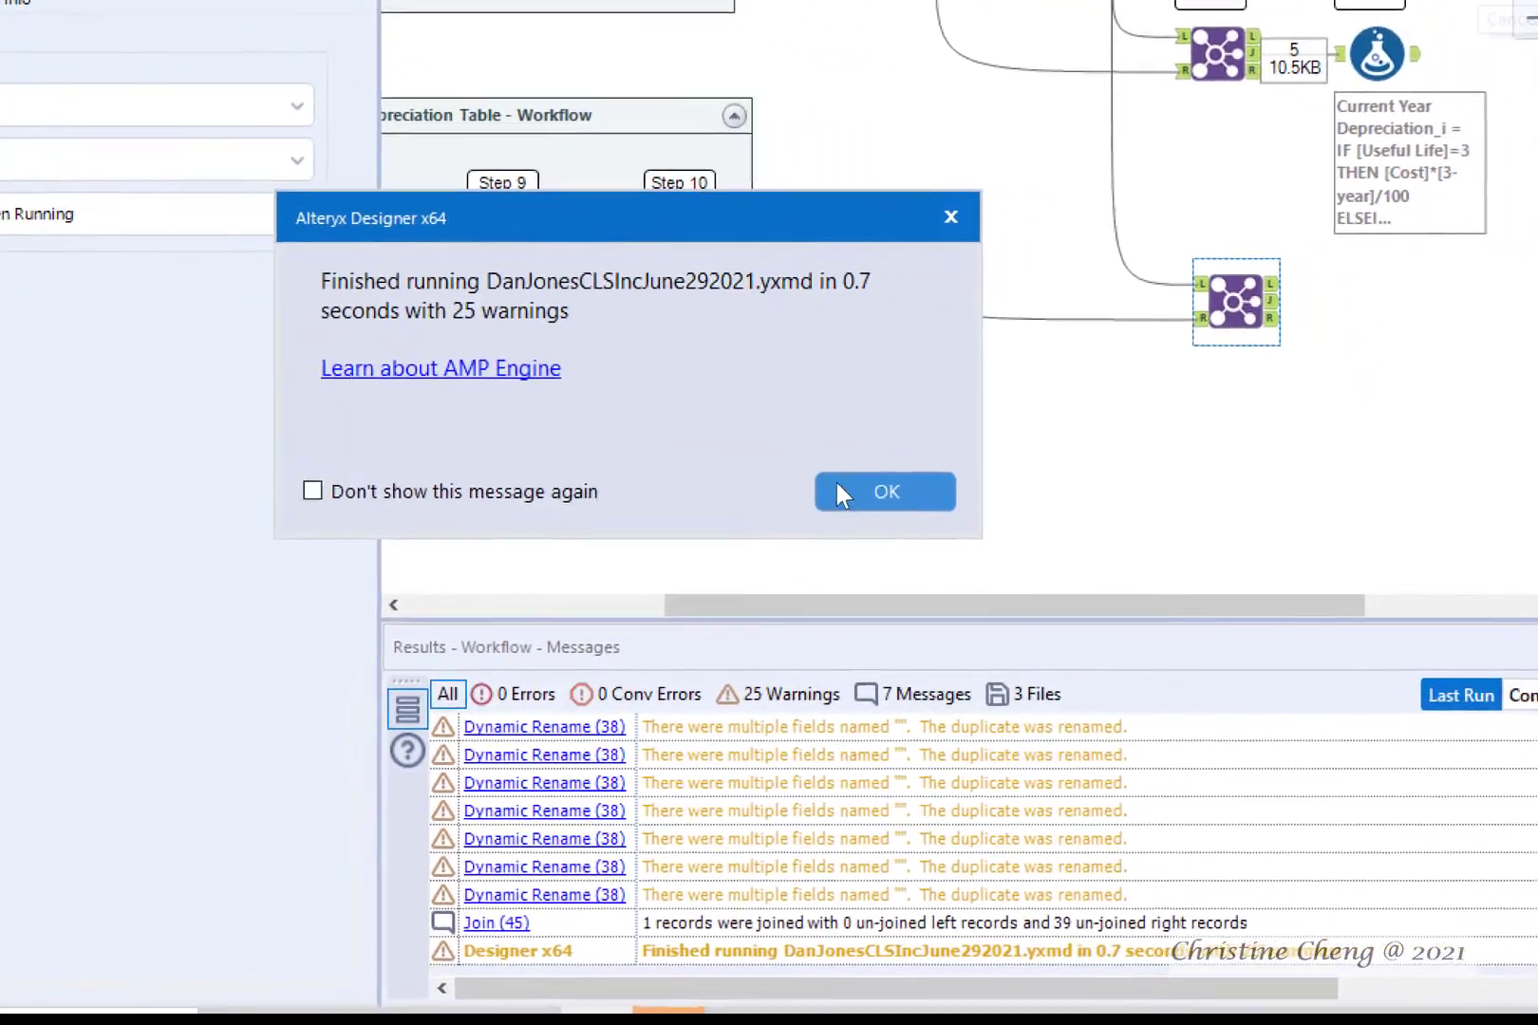
click(1024, 496)
click(1158, 285)
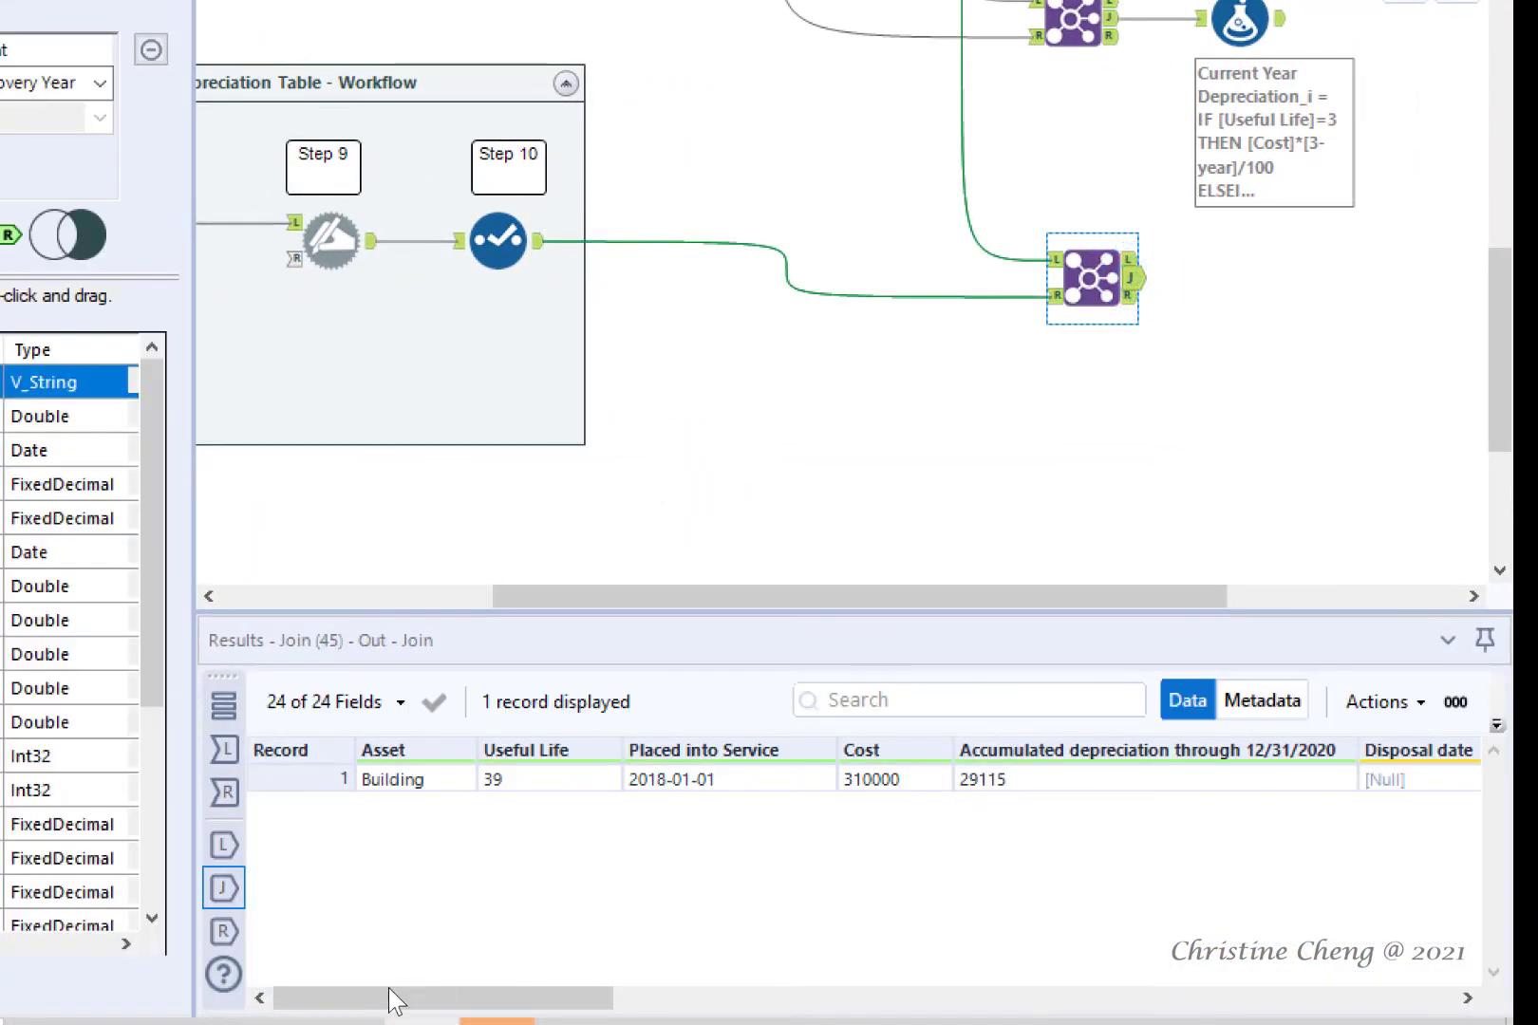
drag(388, 989, 1219, 985)
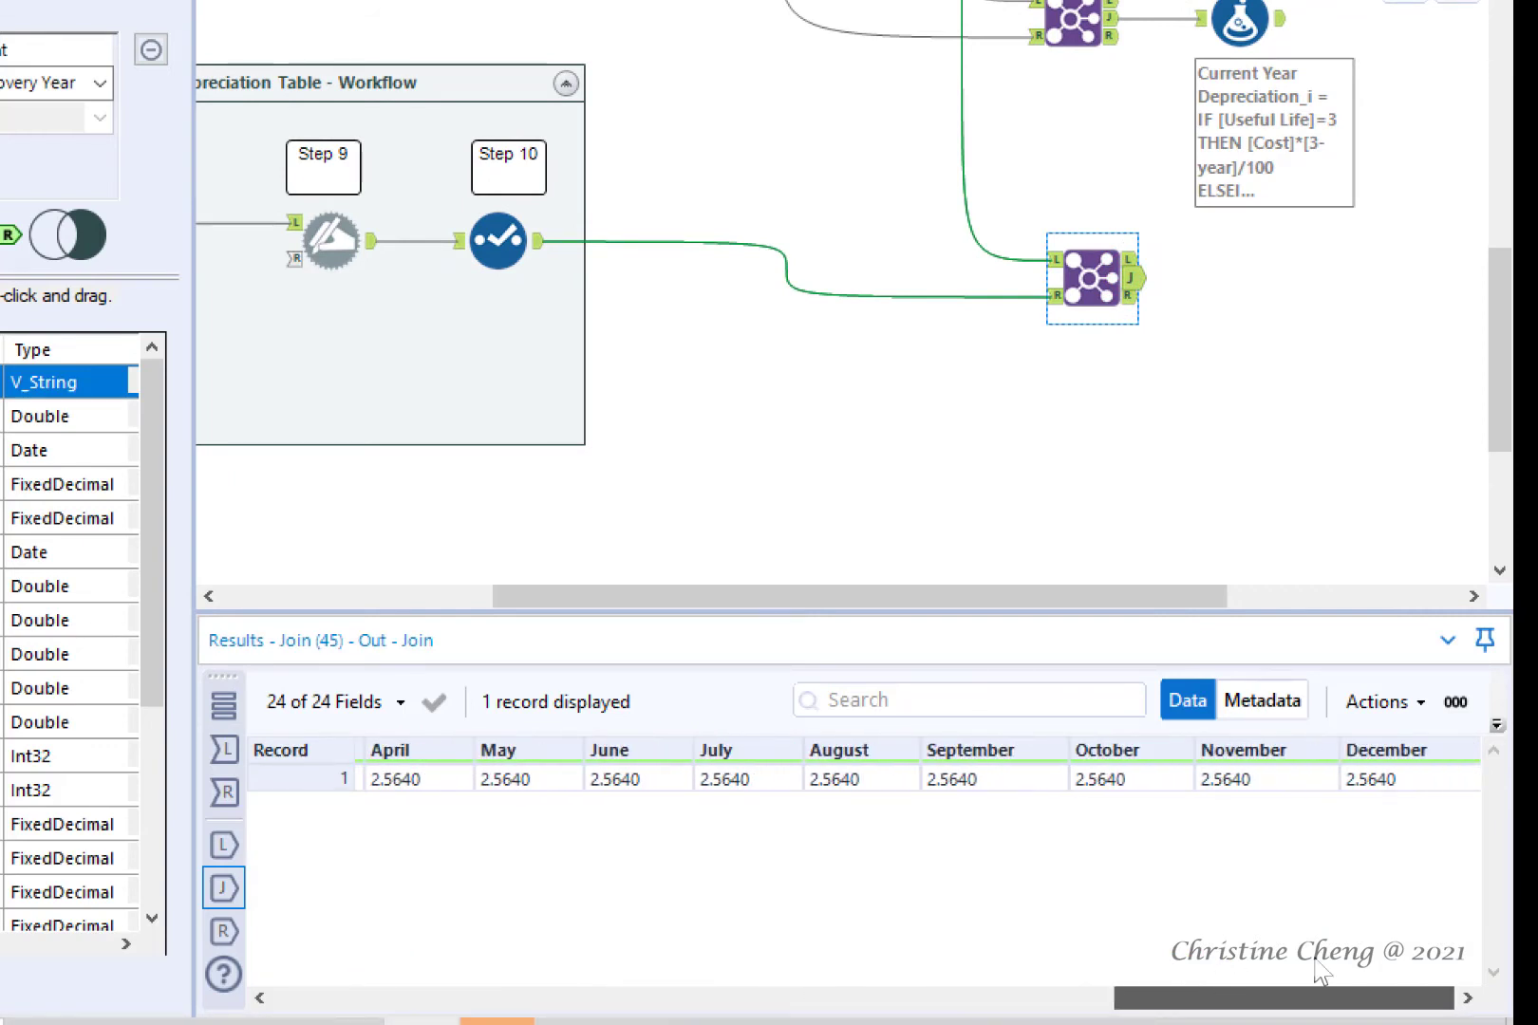
drag(1316, 969, 1308, 960)
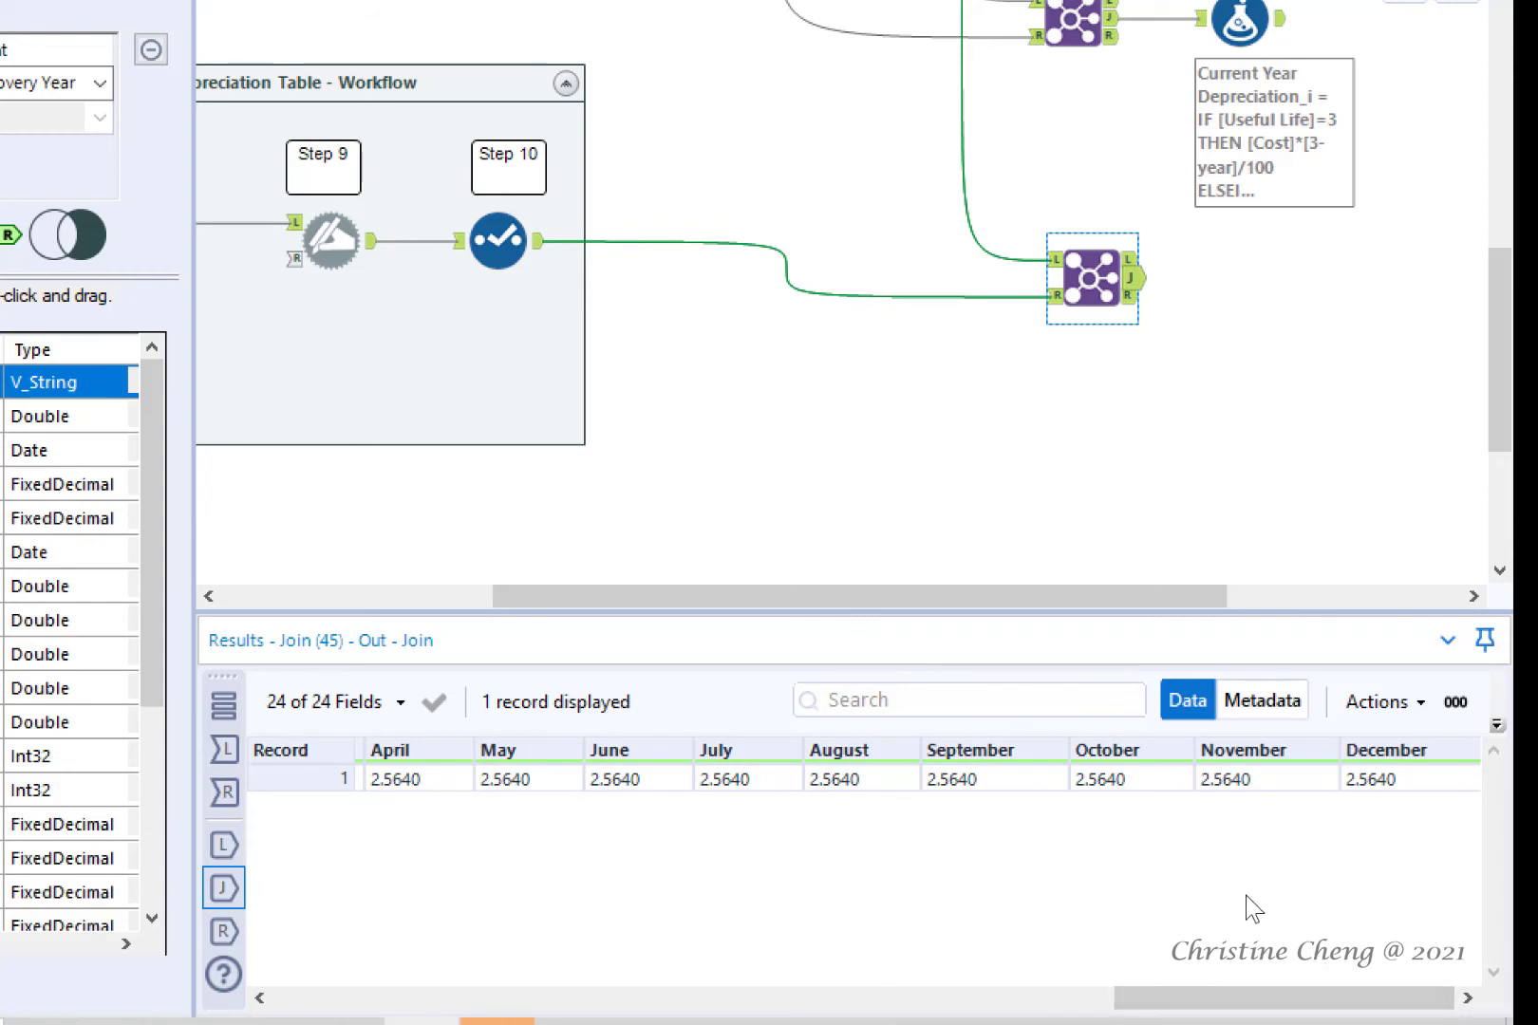